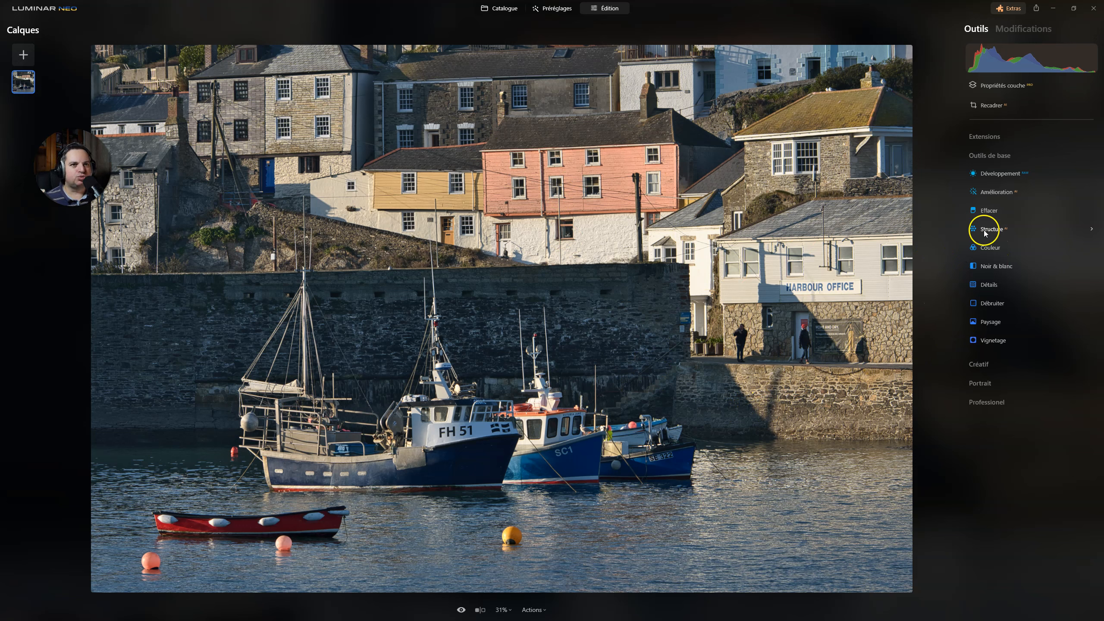
- Convert the harbour photo to black and white and view the luminance and saturation controls of the conversion
{"action": "left_click", "coordinate": [995, 268]}
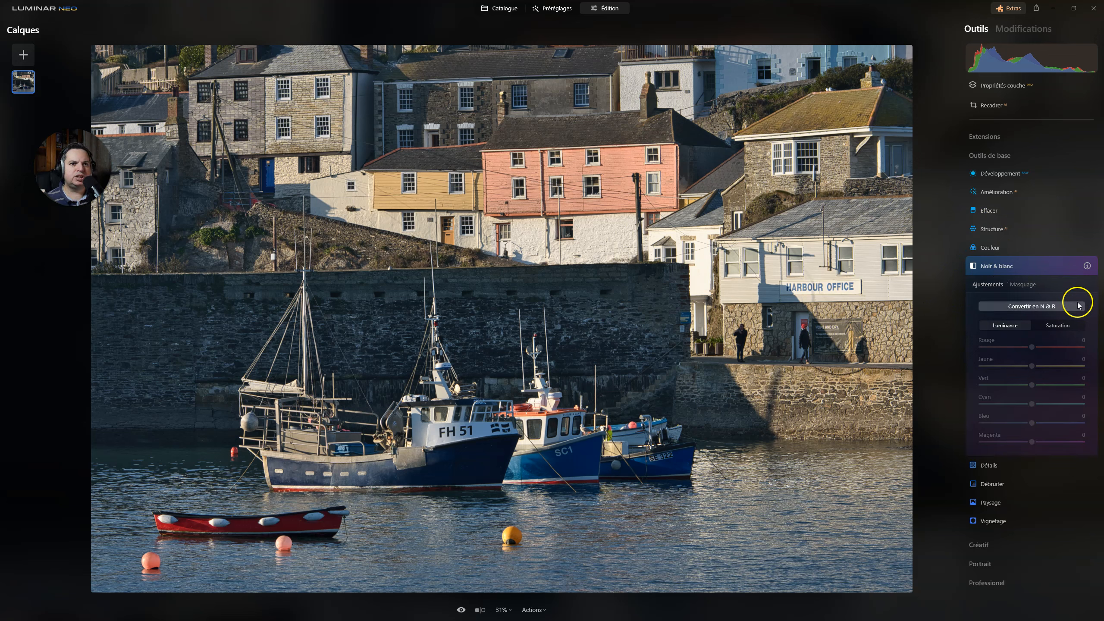
{"action": "left_click", "coordinate": [1027, 307]}
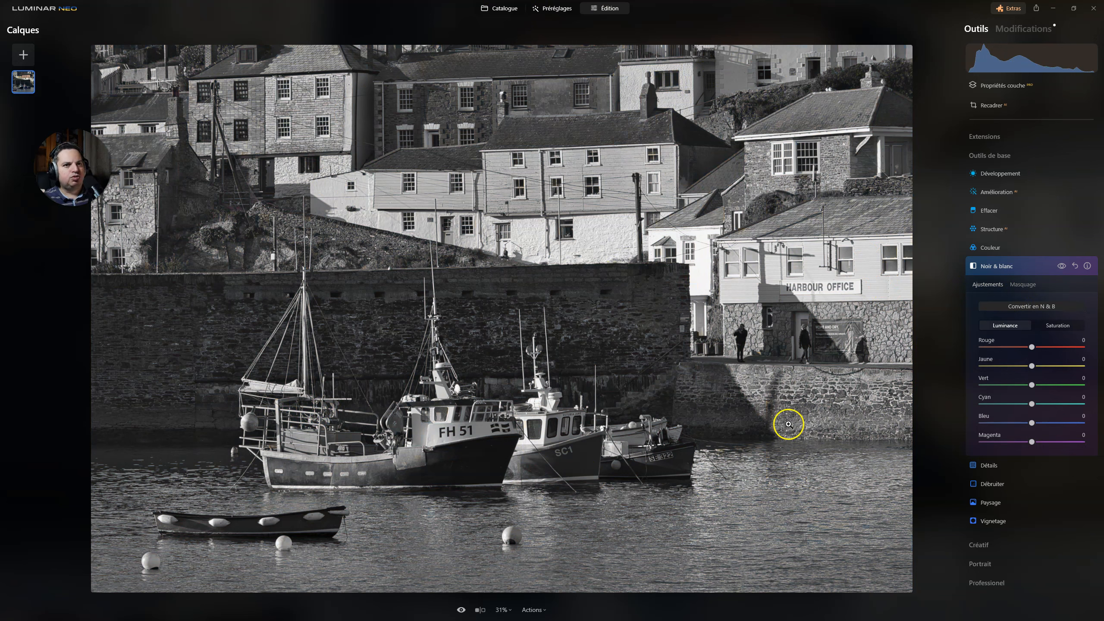
{"action": "left_click", "coordinate": [1063, 326]}
{"action": "left_click", "coordinate": [1021, 327]}
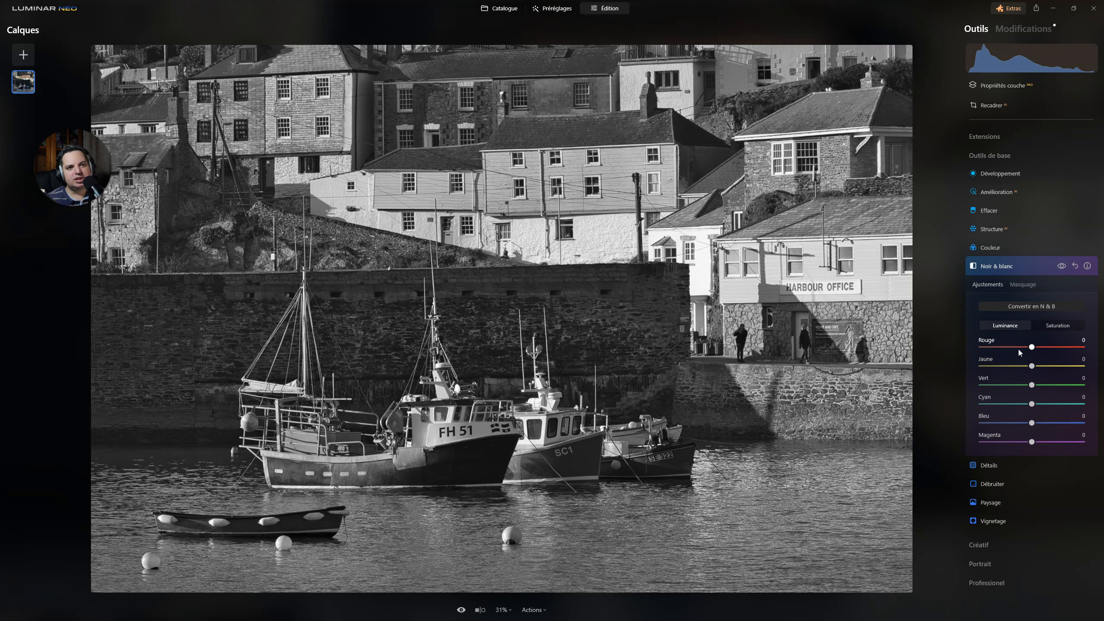
{"action": "left_click", "coordinate": [1075, 328]}
{"action": "left_click", "coordinate": [1002, 327]}
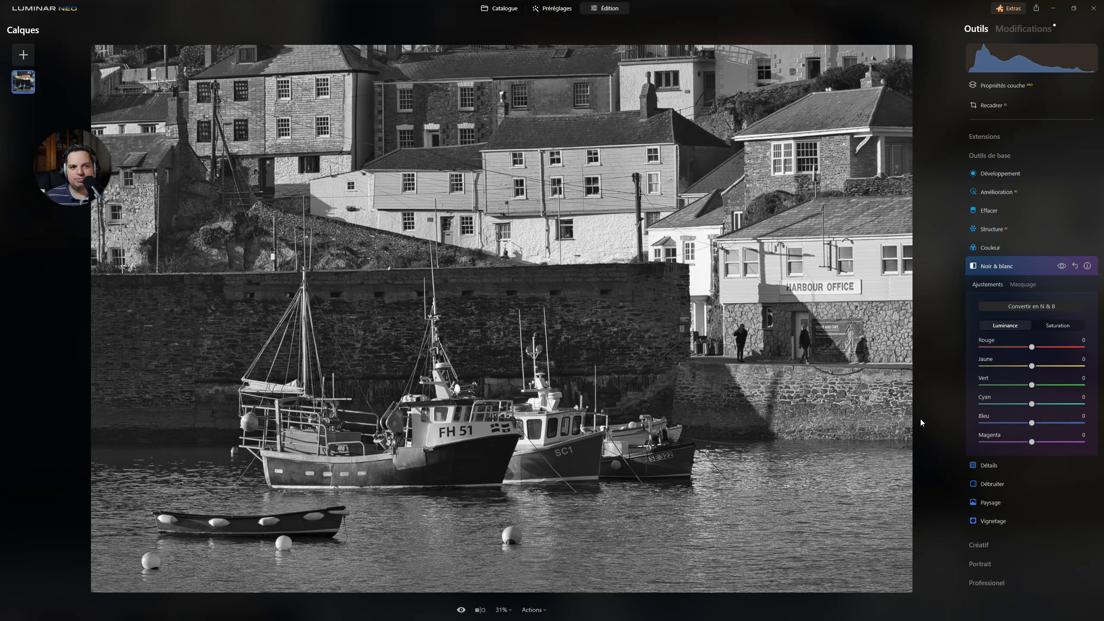
{"action": "left_click", "coordinate": [921, 393]}
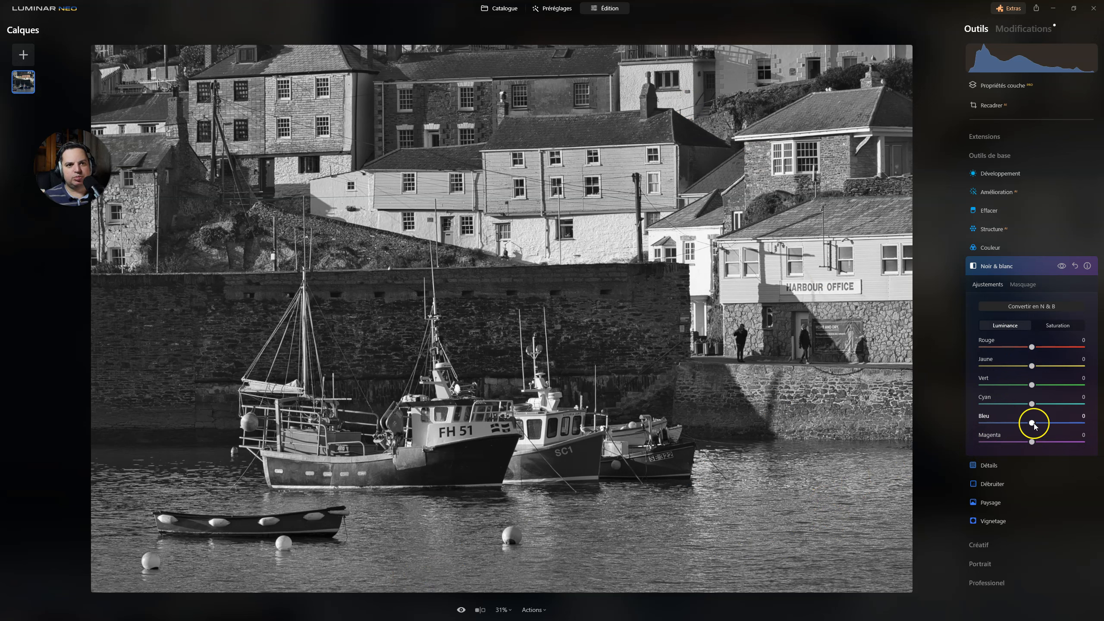
- Raise the blue luminance to 81 and compare the black-and-white conversion with the colour version
{"action": "left_click_drag", "start_coordinate": [1033, 422], "coordinate": [1072, 423]}
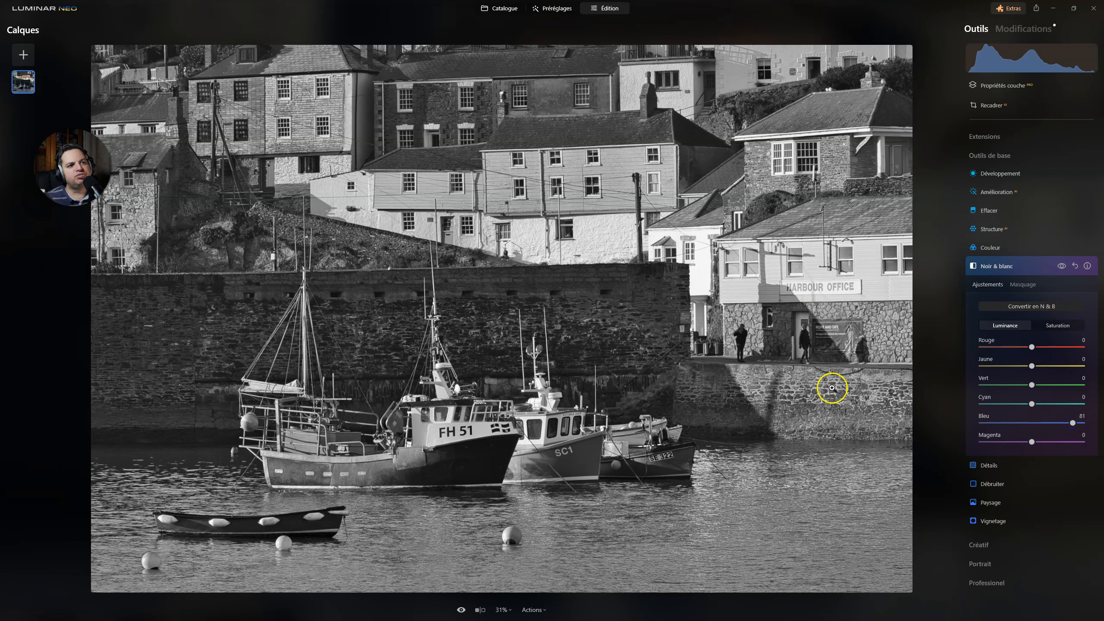
{"action": "left_click", "coordinate": [1038, 307]}
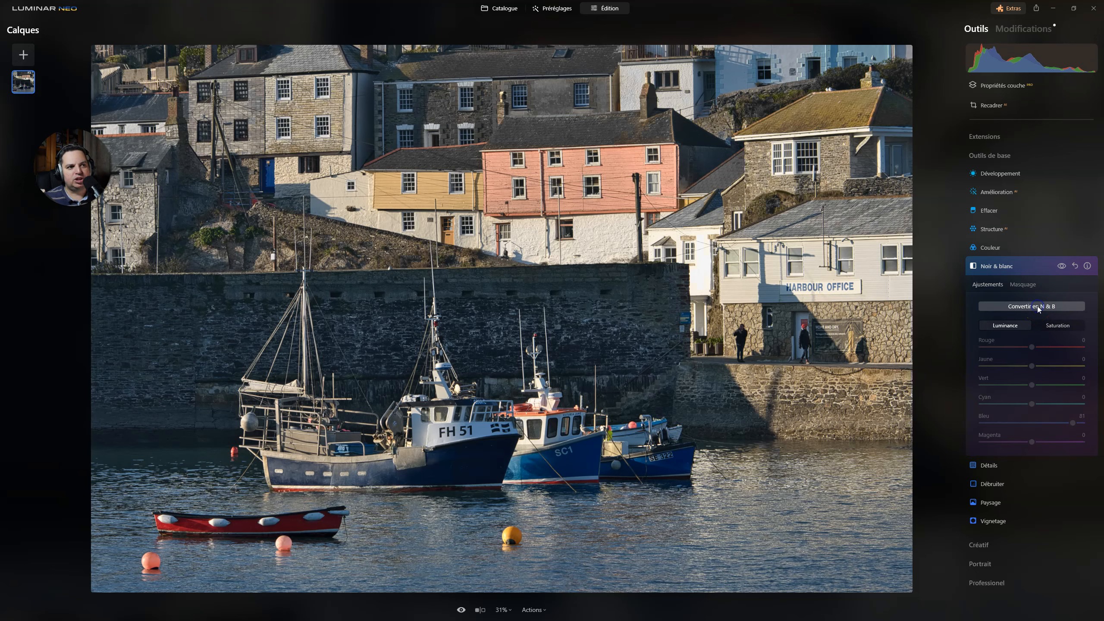
{"action": "left_click", "coordinate": [1049, 307]}
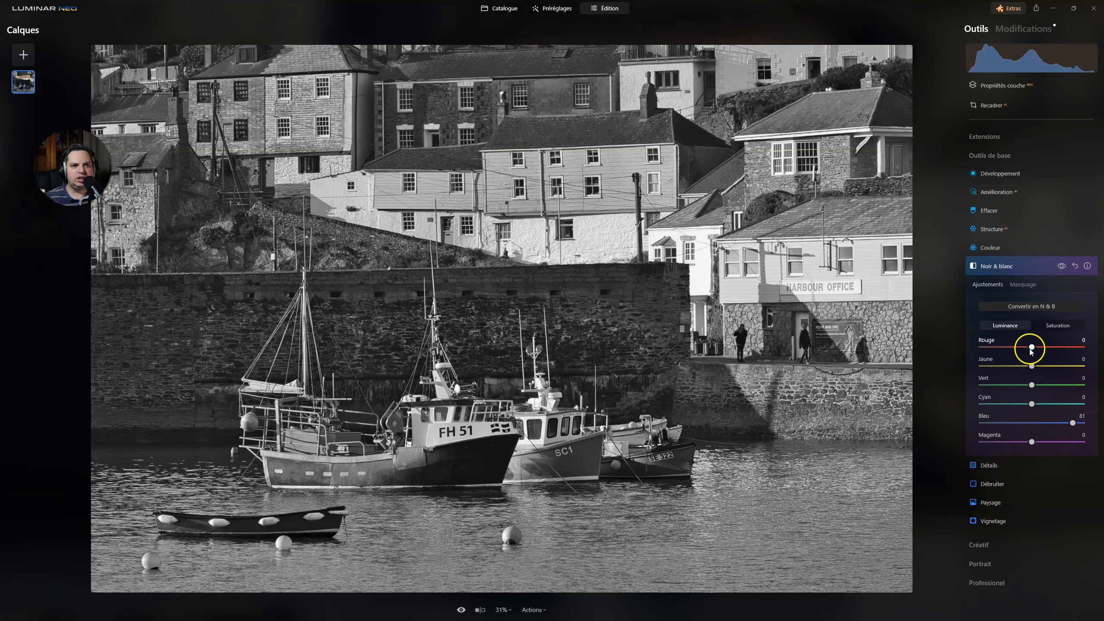
- Set the red luminance to 57 and the yellow luminance to 58, checking against the colour version
{"action": "left_click_drag", "start_coordinate": [1032, 347], "coordinate": [1057, 347]}
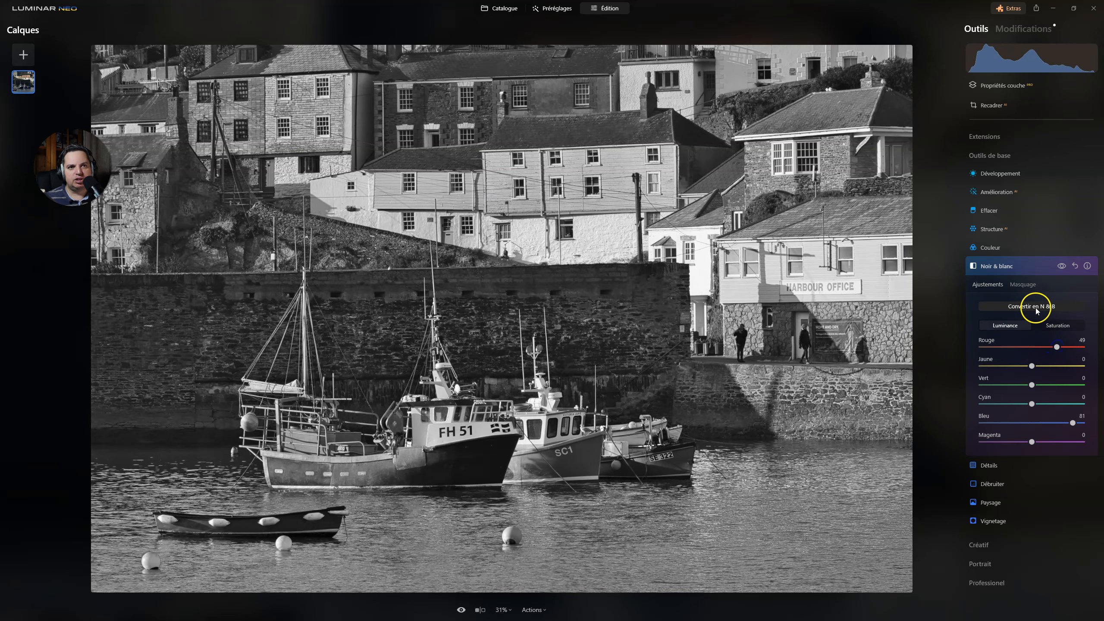
{"action": "left_click", "coordinate": [1037, 308]}
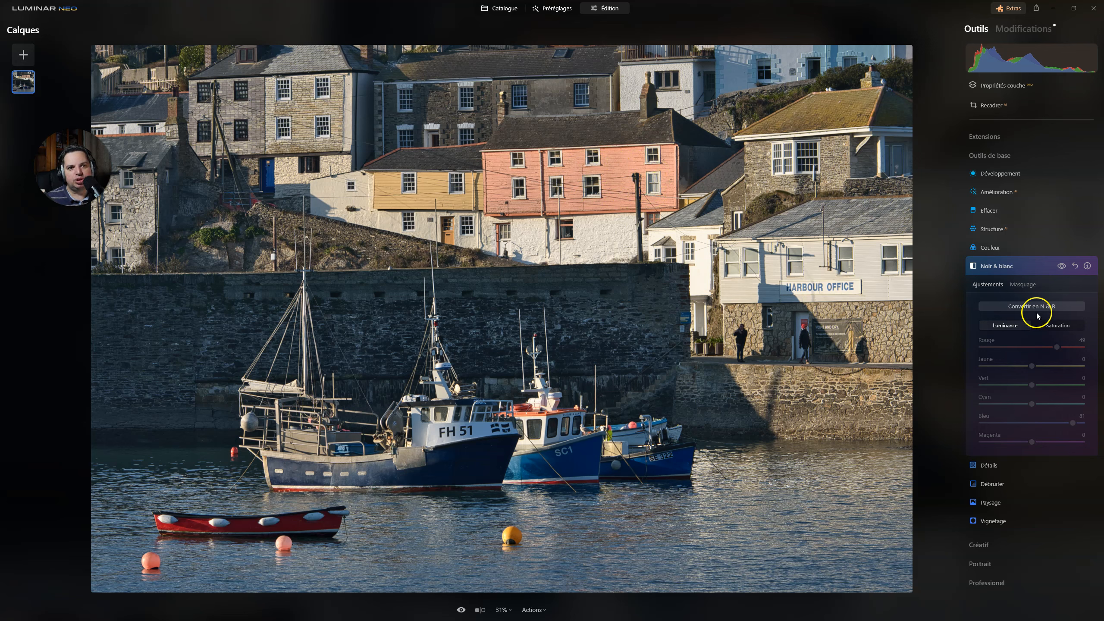
{"action": "left_click", "coordinate": [1021, 306]}
{"action": "left_click_drag", "start_coordinate": [1056, 346], "coordinate": [995, 346]}
{"action": "left_click", "coordinate": [1064, 346]}
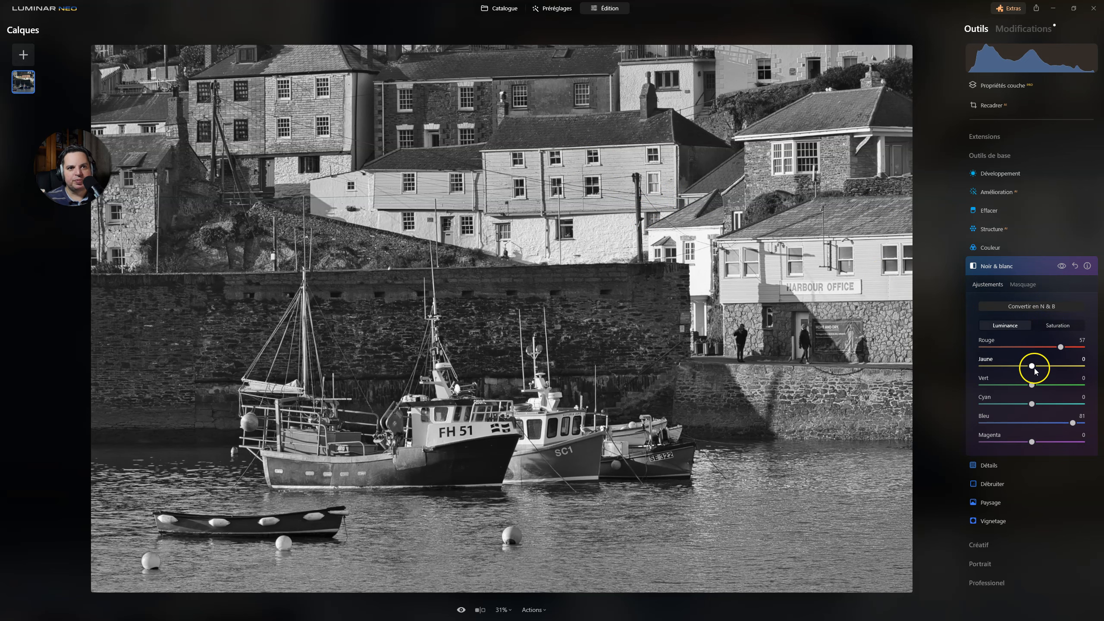
{"action": "left_click_drag", "start_coordinate": [1066, 366], "coordinate": [940, 357]}
{"action": "left_click_drag", "start_coordinate": [1016, 357], "coordinate": [1061, 366]}
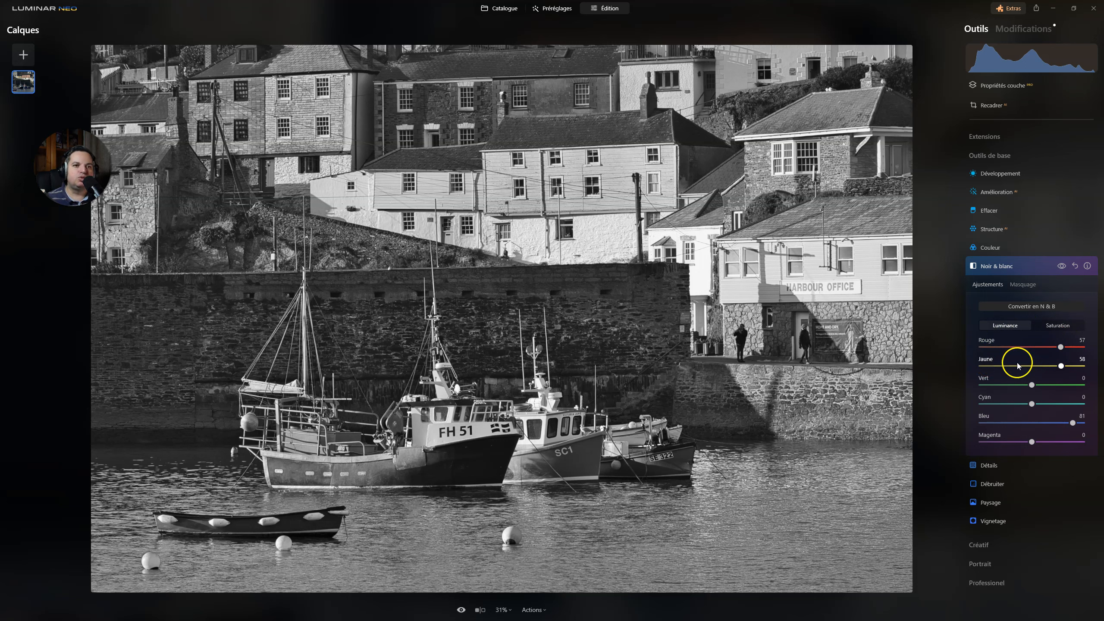
- Reset the yellow, red and blue luminance to 0
{"action": "double_click", "coordinate": [1062, 366]}
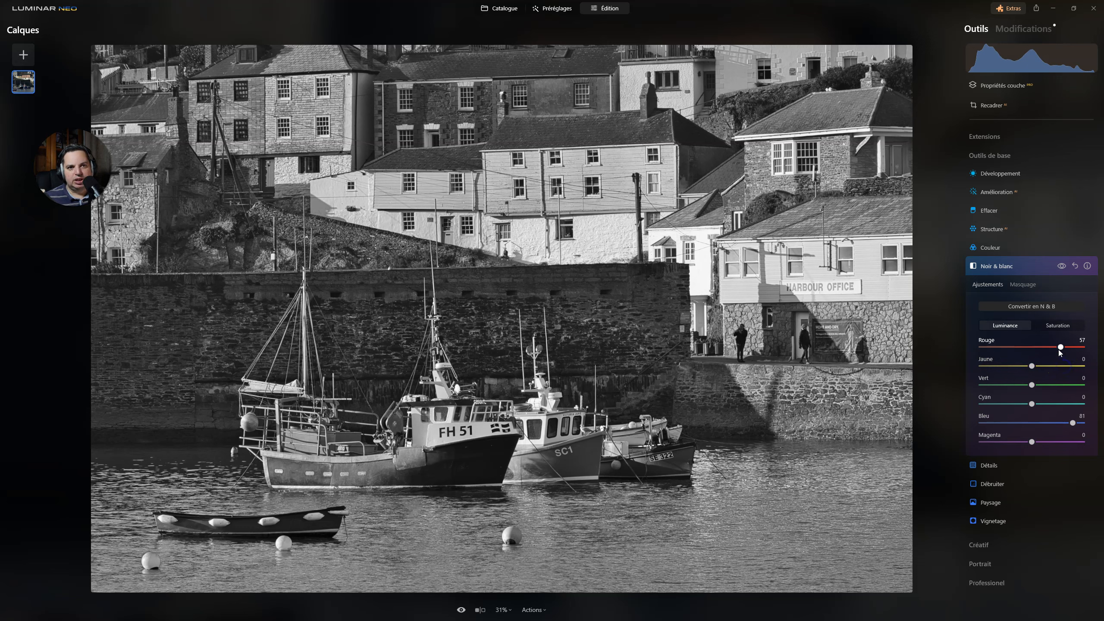
{"action": "double_click", "coordinate": [1061, 347]}
{"action": "left_click", "coordinate": [1072, 423]}
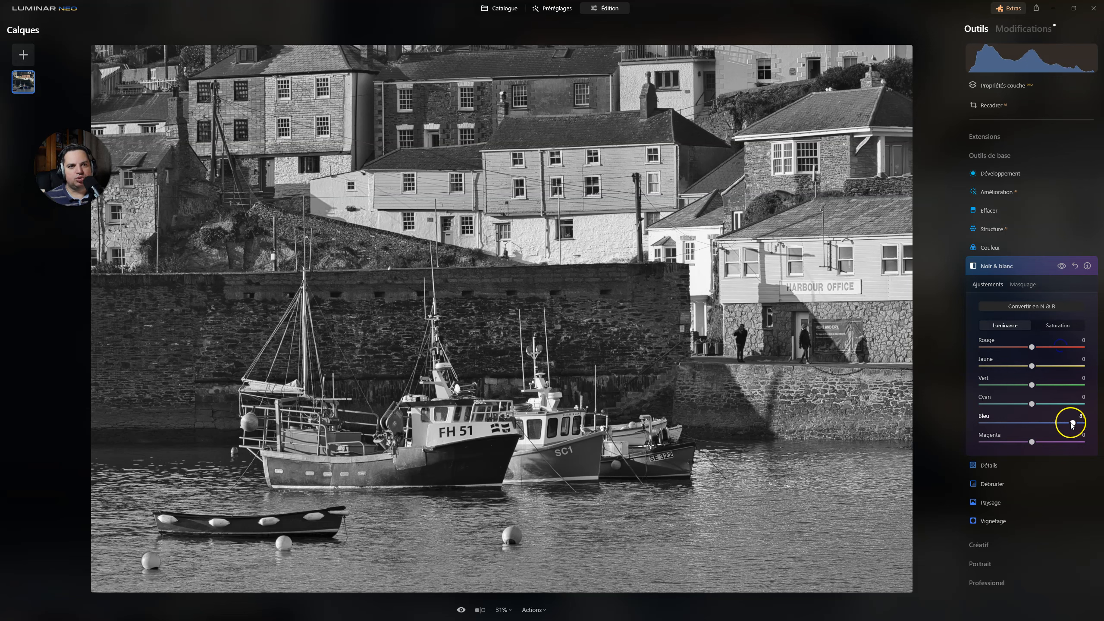
{"action": "double_click", "coordinate": [1072, 422]}
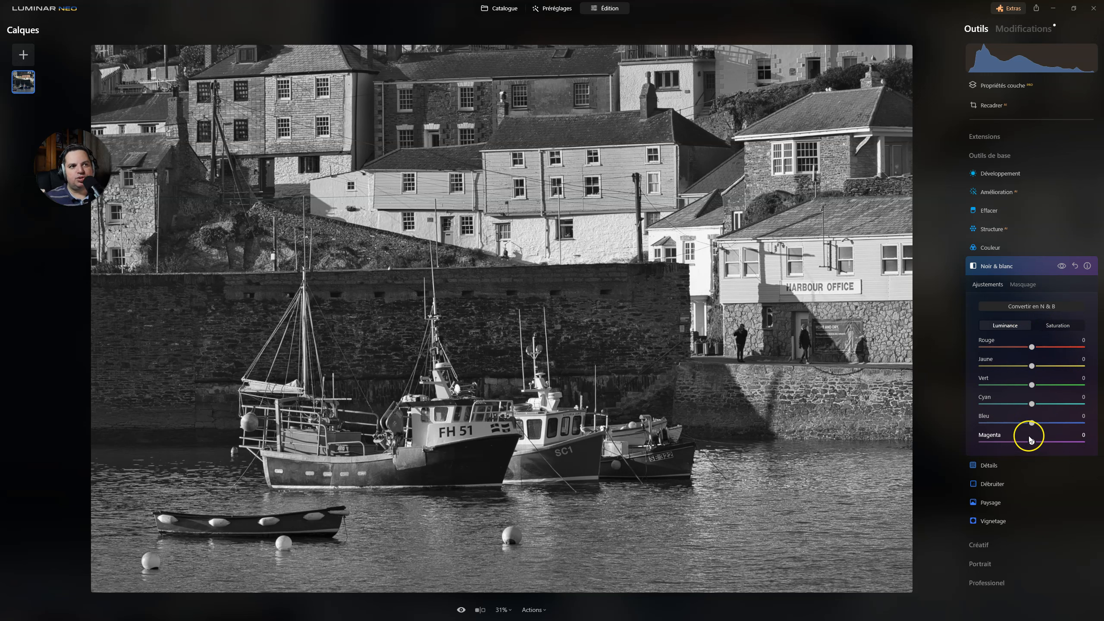
- Try a red saturation of 100 on the black-and-white photo, then return it to 0
{"action": "left_click", "coordinate": [1057, 326]}
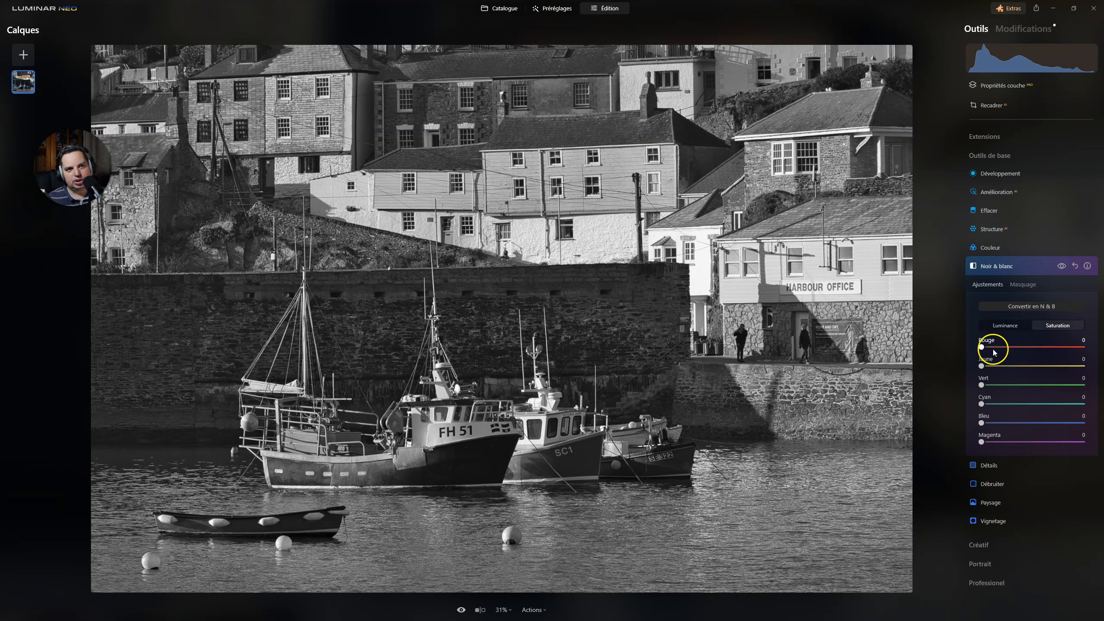
{"action": "left_click_drag", "start_coordinate": [982, 348], "coordinate": [1082, 347]}
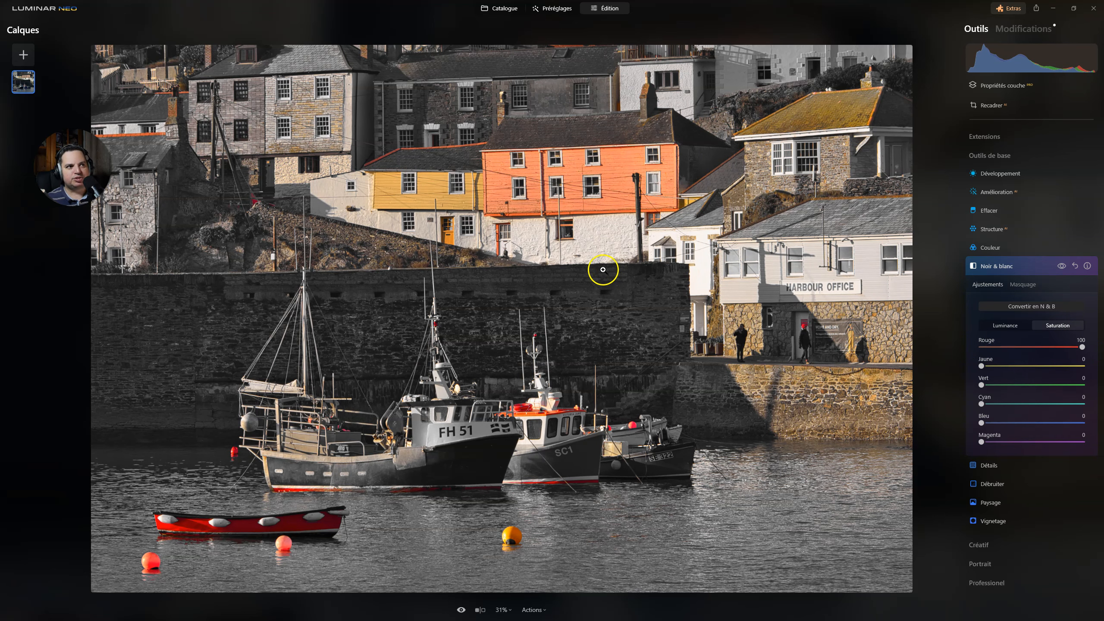
{"action": "double_click", "coordinate": [1073, 349]}
{"action": "double_click", "coordinate": [1057, 348]}
{"action": "left_click_drag", "start_coordinate": [1059, 353], "coordinate": [931, 343]}
{"action": "double_click", "coordinate": [1048, 345]}
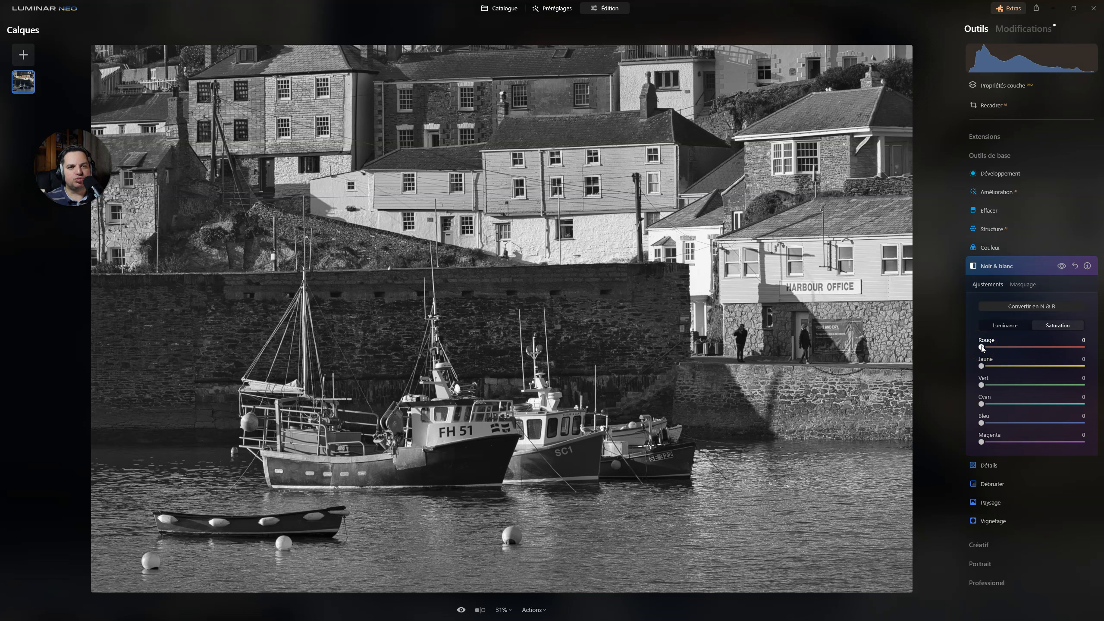
- Bring the reds back partially by setting the red saturation to 52
{"action": "left_click_drag", "start_coordinate": [982, 347], "coordinate": [1060, 347]}
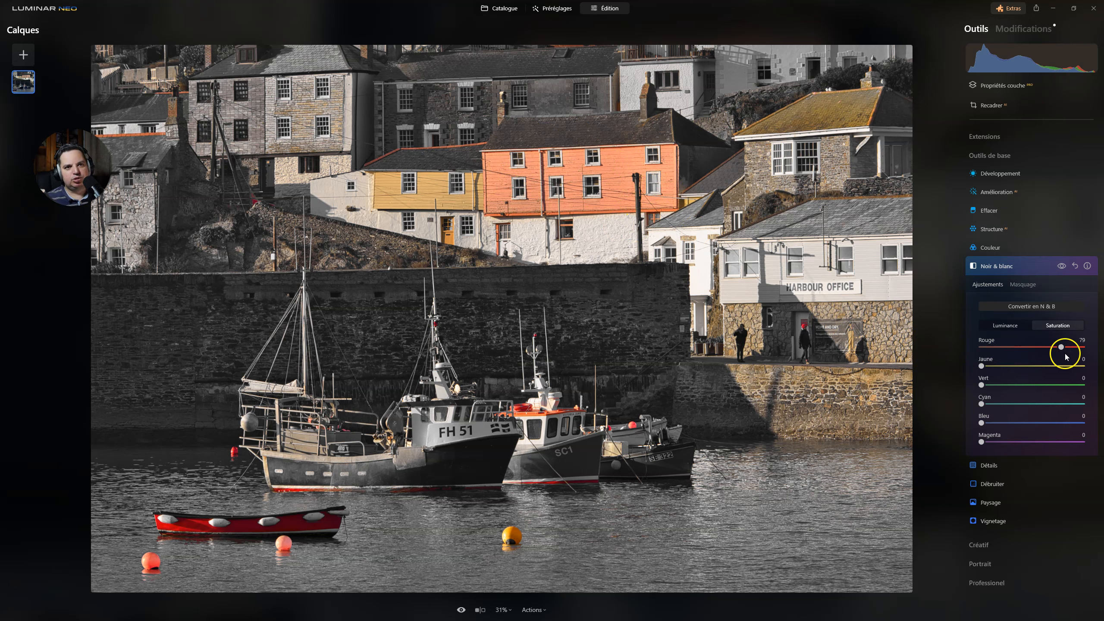
{"action": "mouse_move", "coordinate": [1062, 348]}
{"action": "left_mouse_down"}
{"action": "mouse_move", "coordinate": [1002, 348]}
{"action": "mouse_move", "coordinate": [1058, 348]}
{"action": "left_mouse_up"}
{"action": "left_click_drag", "start_coordinate": [987, 347], "coordinate": [1034, 347]}
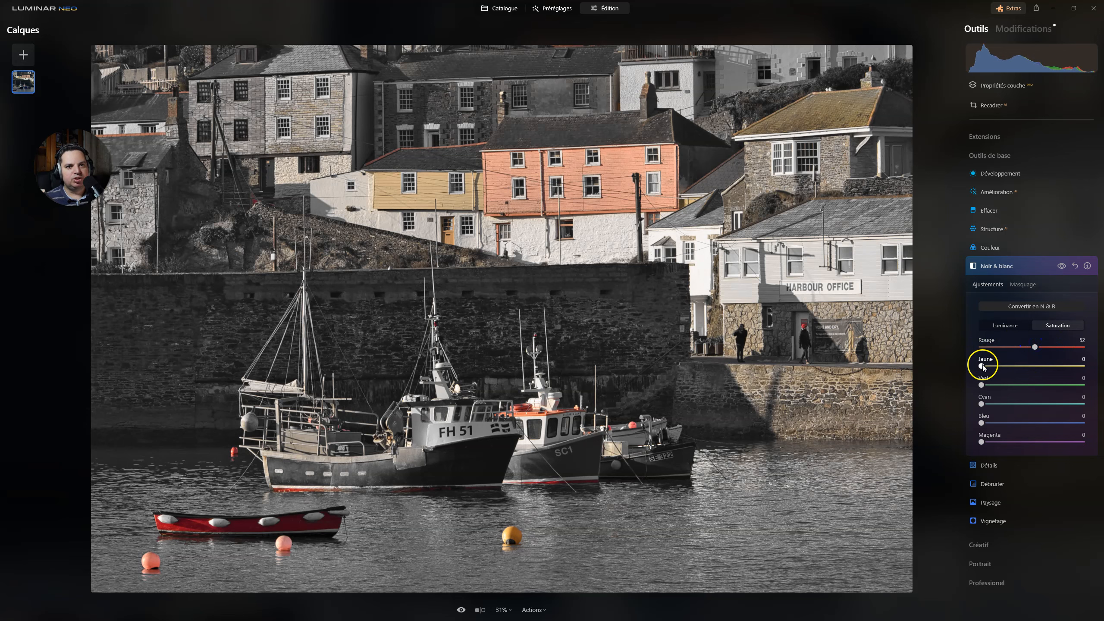
- Set the red saturation to 59 and the yellow saturation to 49
{"action": "left_click_drag", "start_coordinate": [995, 368], "coordinate": [1028, 367]}
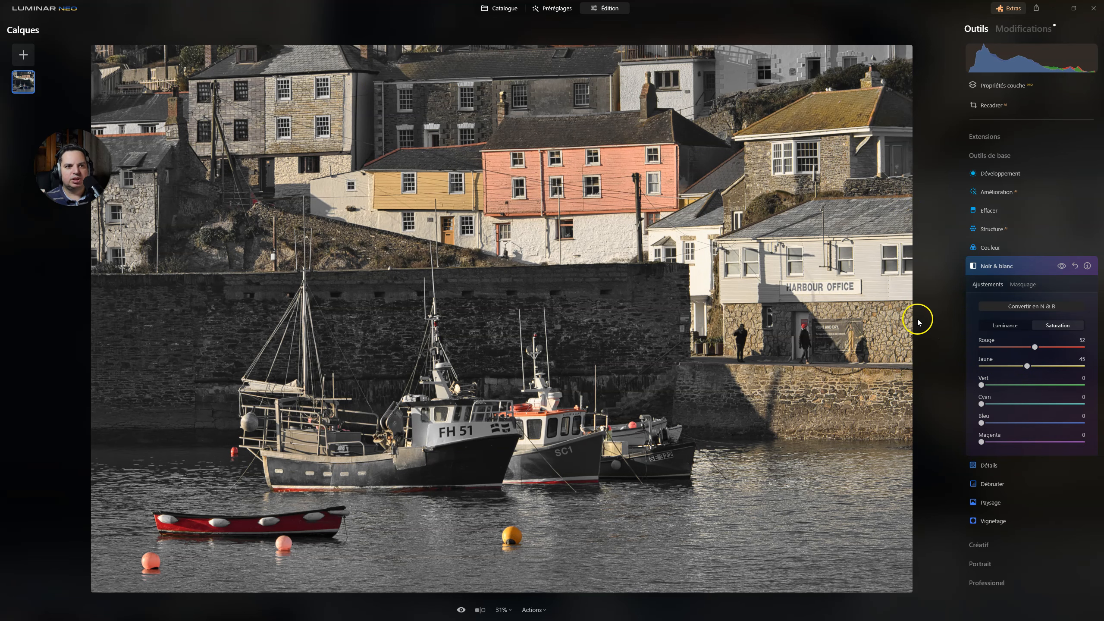
{"action": "left_click_drag", "start_coordinate": [1027, 366], "coordinate": [933, 369]}
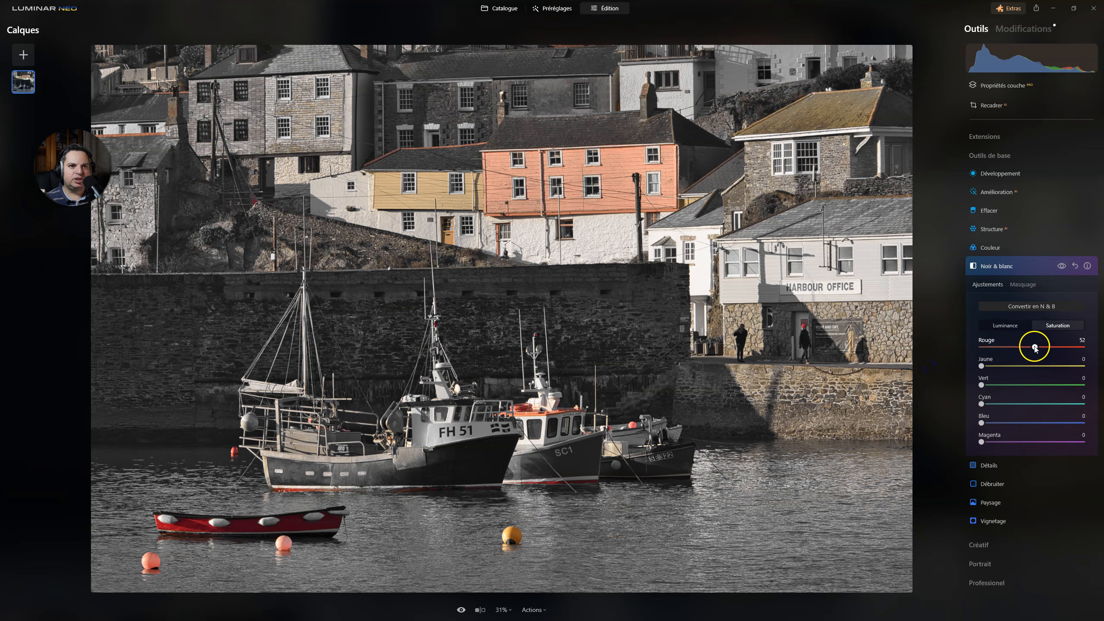
{"action": "mouse_move", "coordinate": [1029, 349]}
{"action": "left_mouse_down"}
{"action": "mouse_move", "coordinate": [942, 345]}
{"action": "mouse_move", "coordinate": [1043, 346]}
{"action": "left_mouse_up"}
{"action": "left_click", "coordinate": [983, 347]}
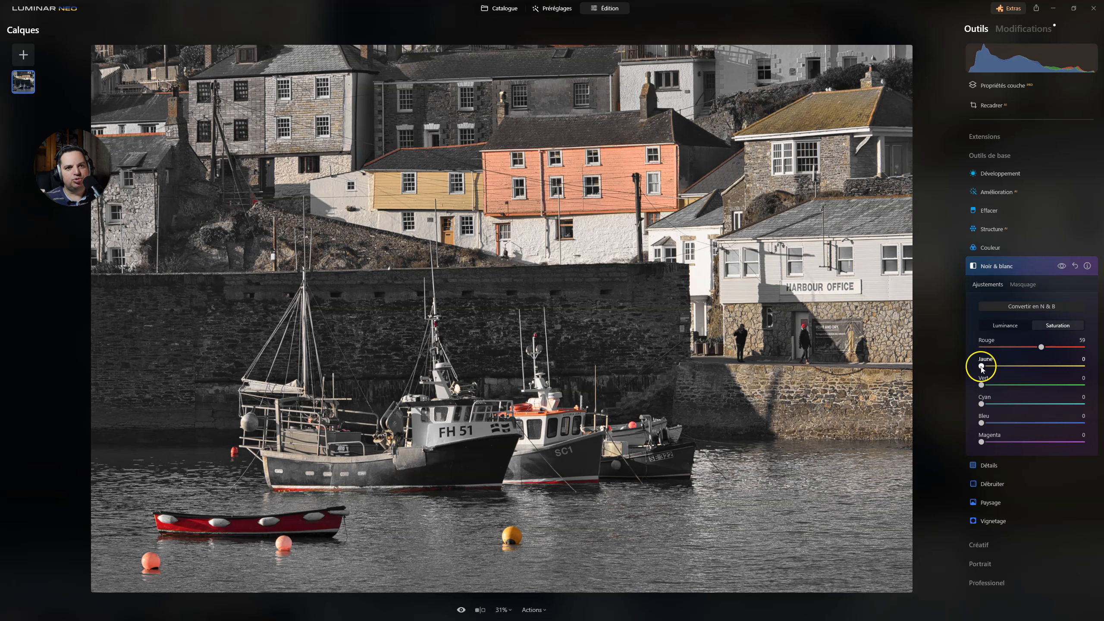
{"action": "left_click_drag", "start_coordinate": [984, 367], "coordinate": [1032, 368]}
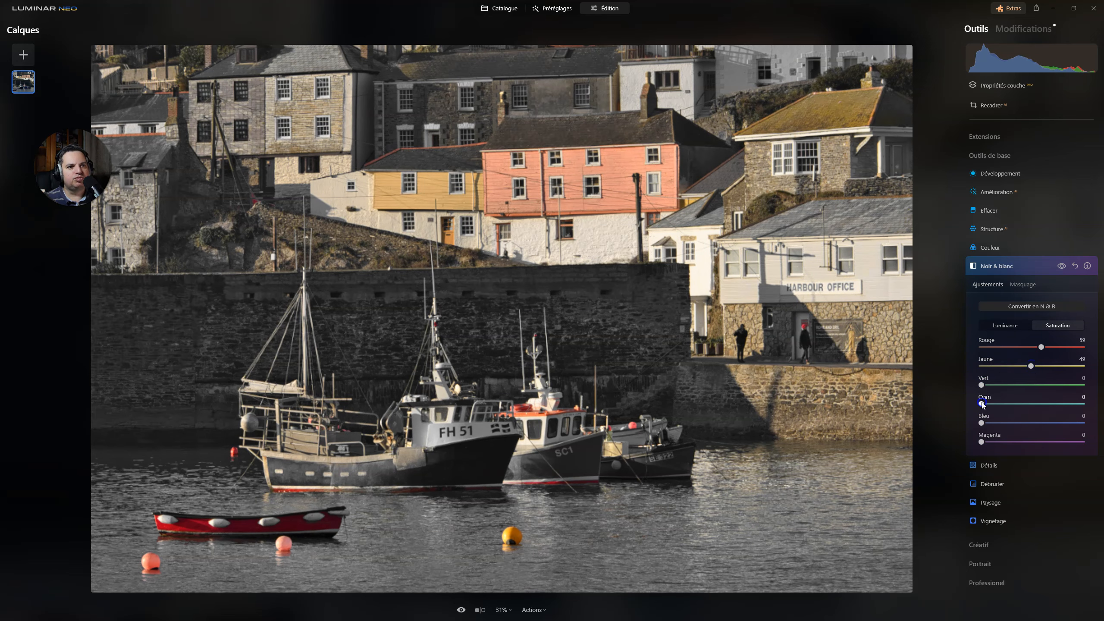
- Set the saturation to 60 for green, 47 for cyan, 81 for blue and 62 for magenta
{"action": "left_click_drag", "start_coordinate": [988, 424], "coordinate": [1074, 408]}
{"action": "left_click_drag", "start_coordinate": [981, 442], "coordinate": [1044, 441]}
{"action": "left_click_drag", "start_coordinate": [981, 404], "coordinate": [1043, 385]}
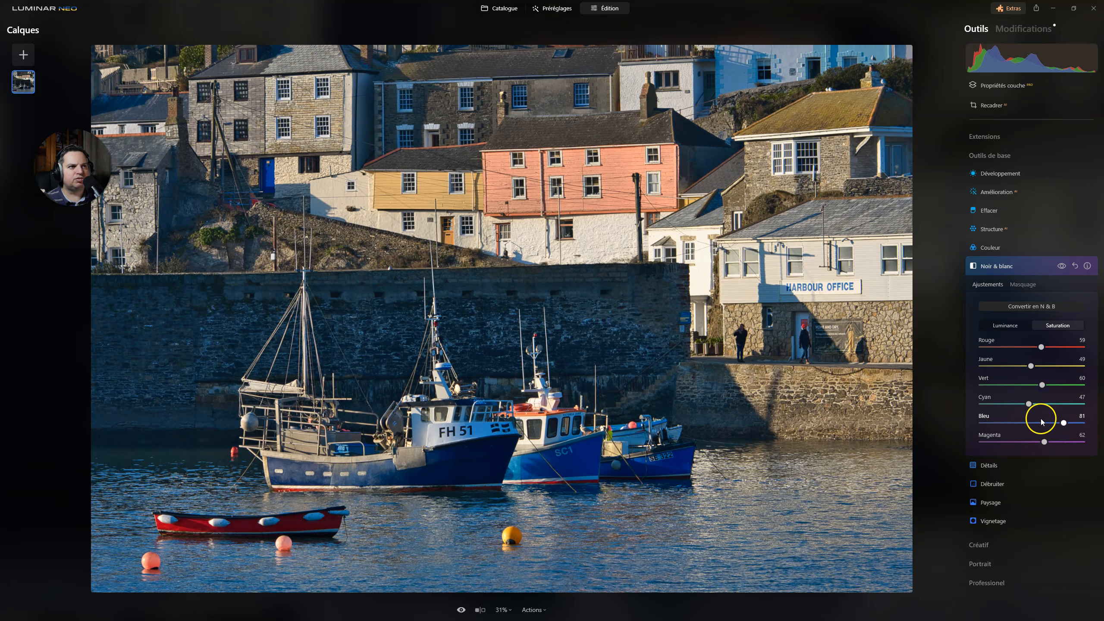
- Raise the saturation of all six colours to 100 and compare the photo before and after the tool
{"action": "left_click_drag", "start_coordinate": [1041, 347], "coordinate": [1045, 442]}
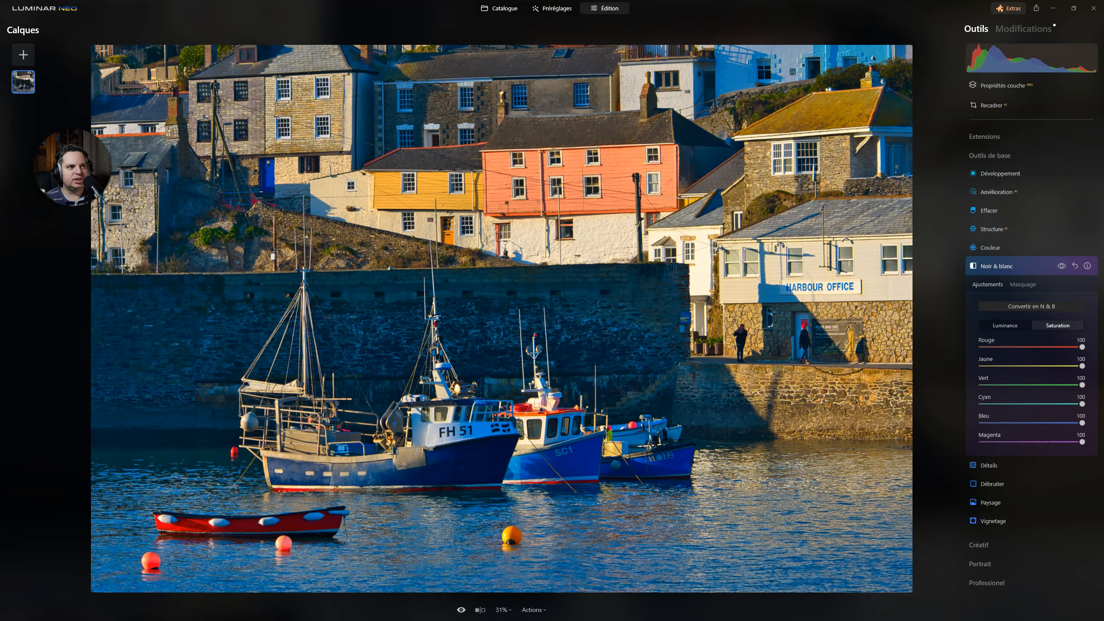
{"action": "left_click", "coordinate": [1062, 266]}
{"action": "left_click", "coordinate": [1062, 266]}
- Lower the saturation to red 51, yellow 50, green 53, cyan 50, blue 54 and magenta 56
{"action": "left_click", "coordinate": [1083, 347]}
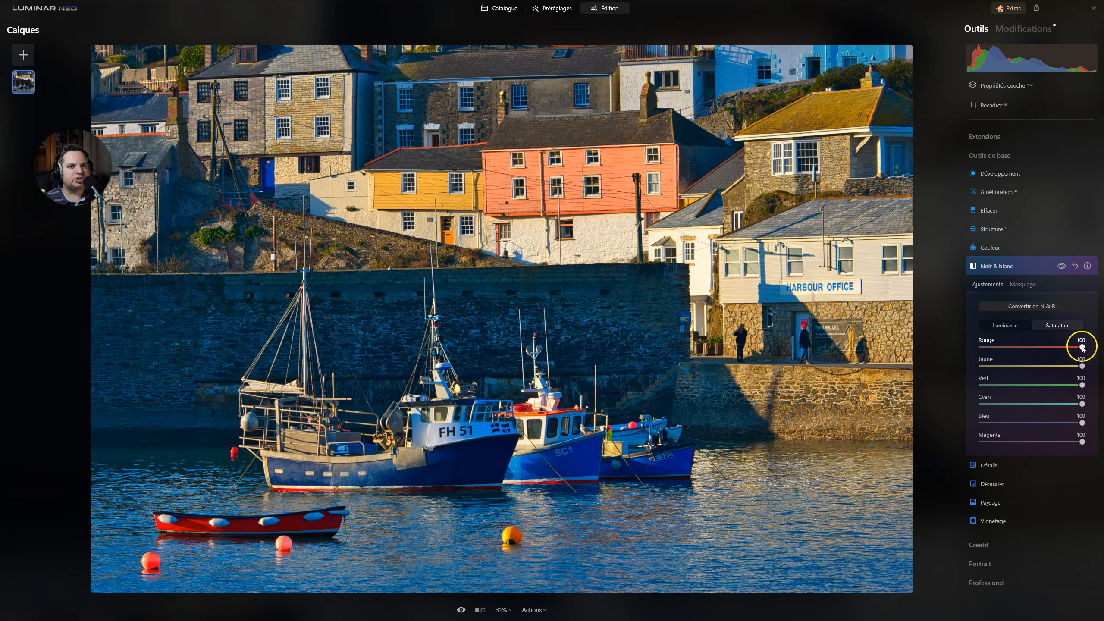
{"action": "double_click", "coordinate": [1083, 347]}
{"action": "double_click", "coordinate": [1083, 366]}
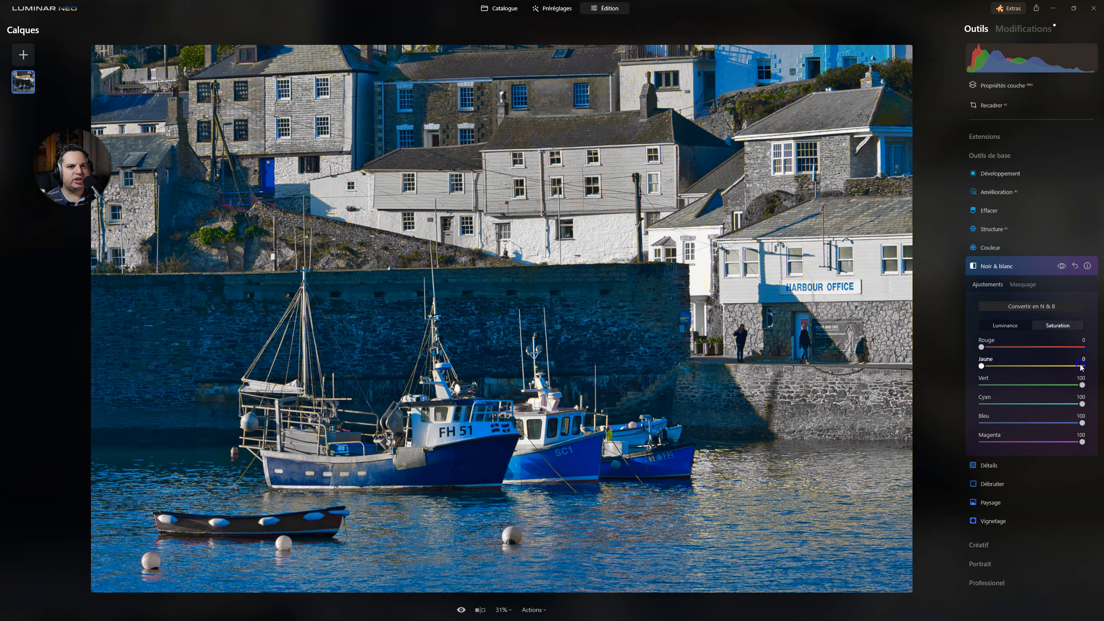
{"action": "left_click", "coordinate": [1082, 340]}
{"action": "left_click_drag", "start_coordinate": [981, 346], "coordinate": [1033, 404]}
{"action": "left_click_drag", "start_coordinate": [1063, 423], "coordinate": [1039, 443]}
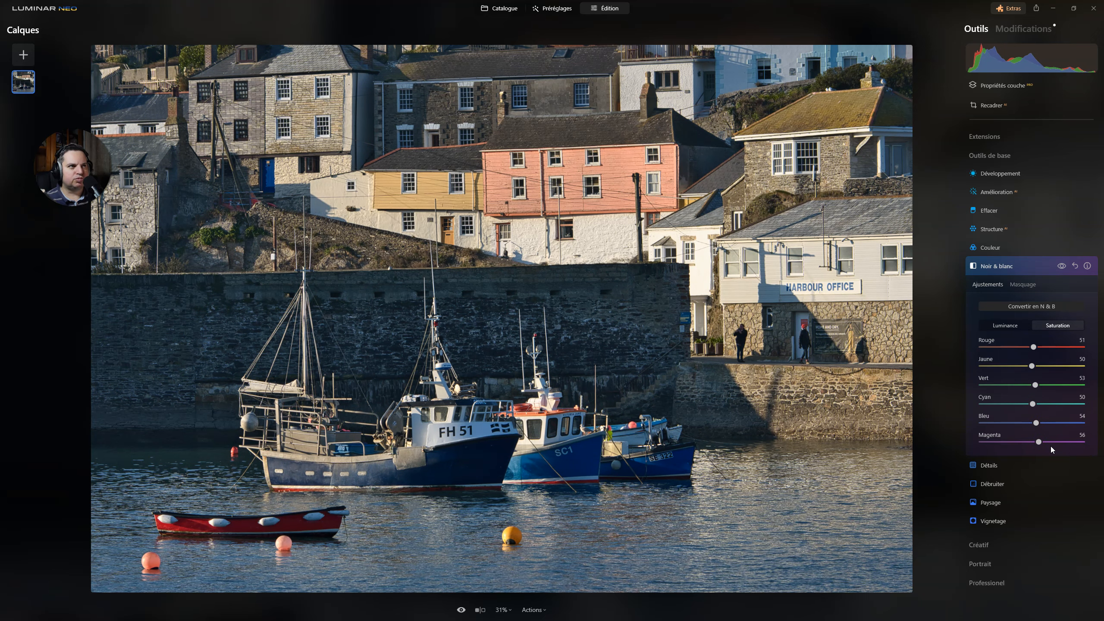
- Set the luminance to red 26, yellow 21, green 16, cyan 20, blue 8 and magenta 28, and compare before and after
{"action": "left_click", "coordinate": [1002, 325]}
{"action": "left_click_drag", "start_coordinate": [1042, 422], "coordinate": [1040, 385]}
{"action": "left_click", "coordinate": [1031, 346]}
{"action": "left_click_drag", "start_coordinate": [1031, 347], "coordinate": [1043, 367]}
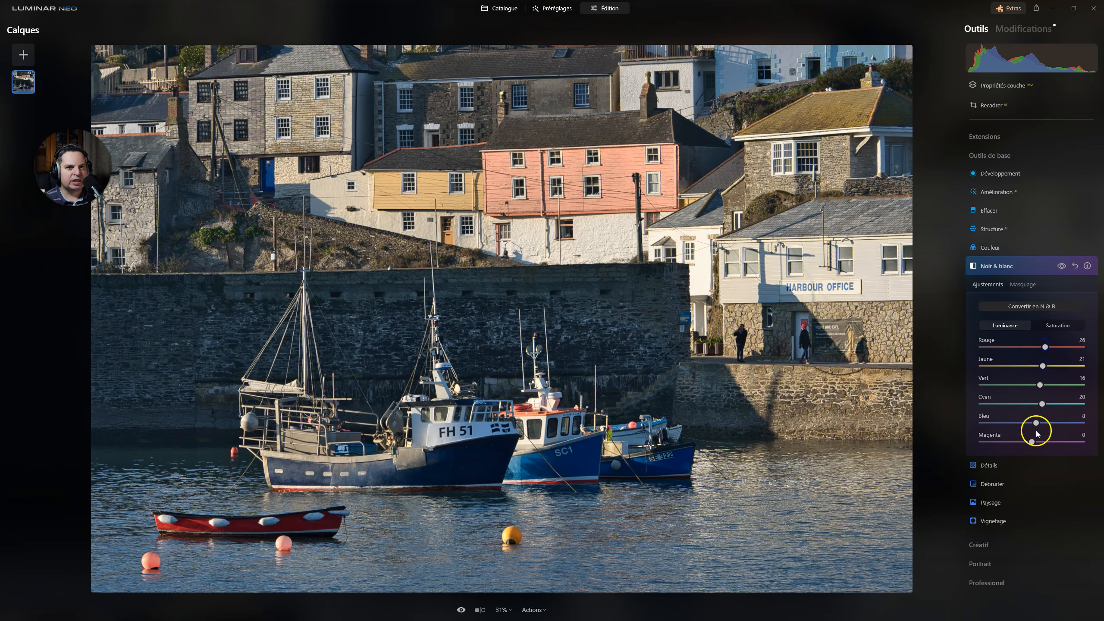
{"action": "left_click_drag", "start_coordinate": [1040, 442], "coordinate": [1046, 442]}
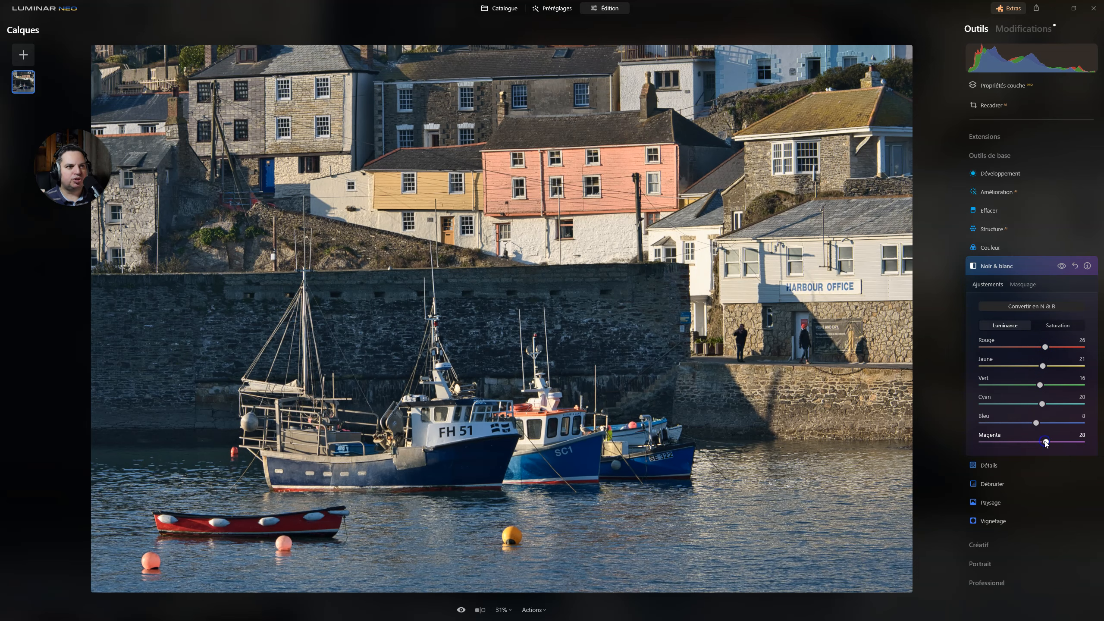
{"action": "left_click", "coordinate": [1061, 267]}
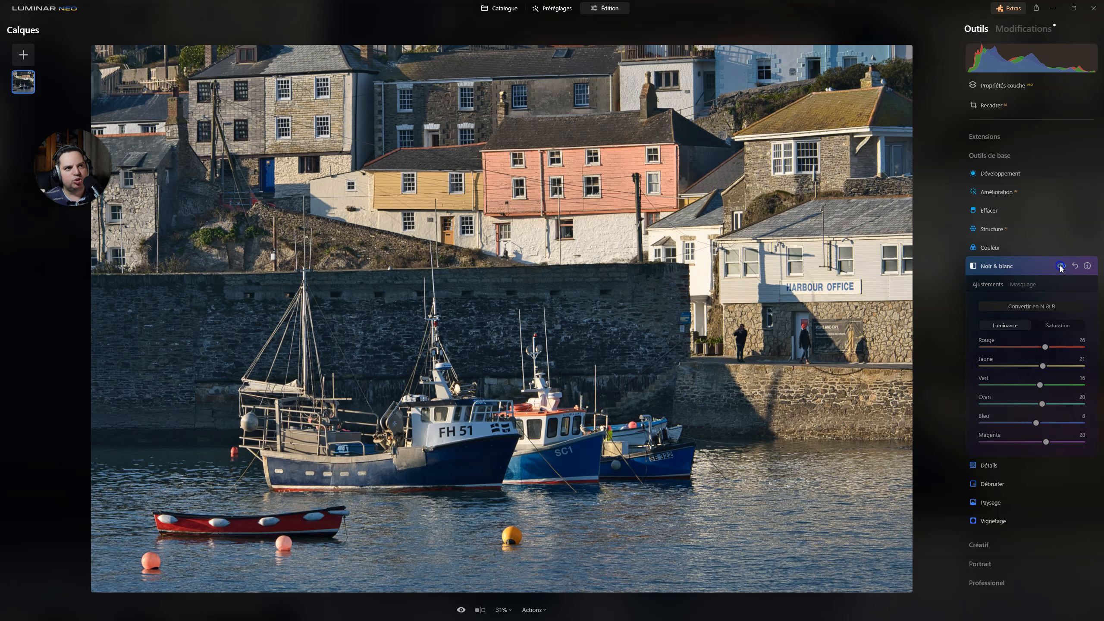
{"action": "left_click", "coordinate": [1061, 266]}
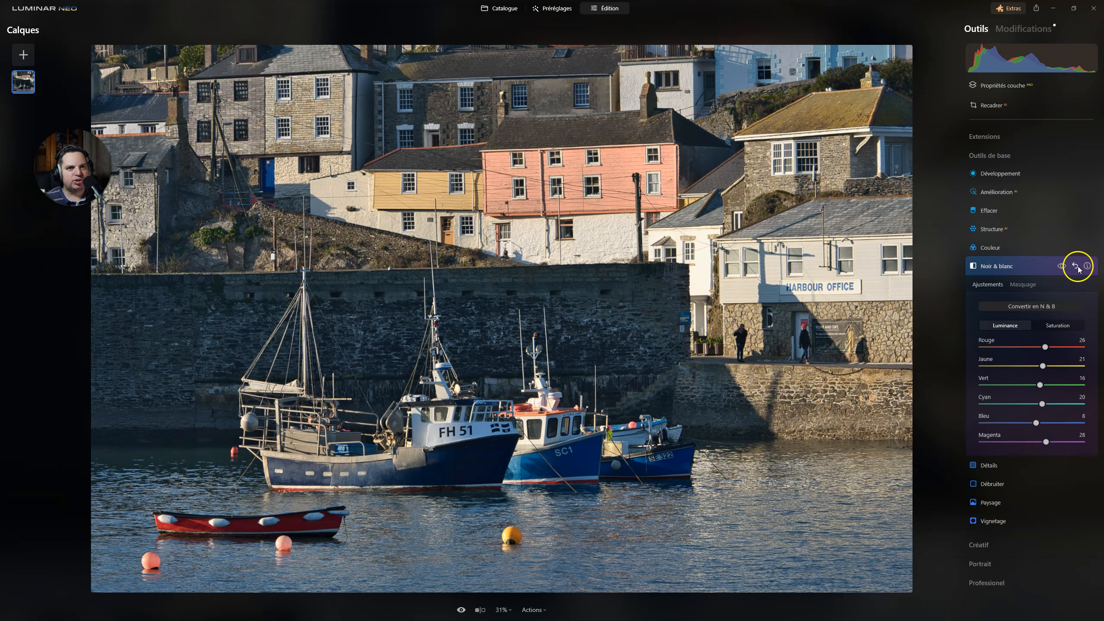
- Reset all adjustments of the black-and-white tool and convert the photo to black and white again
{"action": "left_click", "coordinate": [1076, 266]}
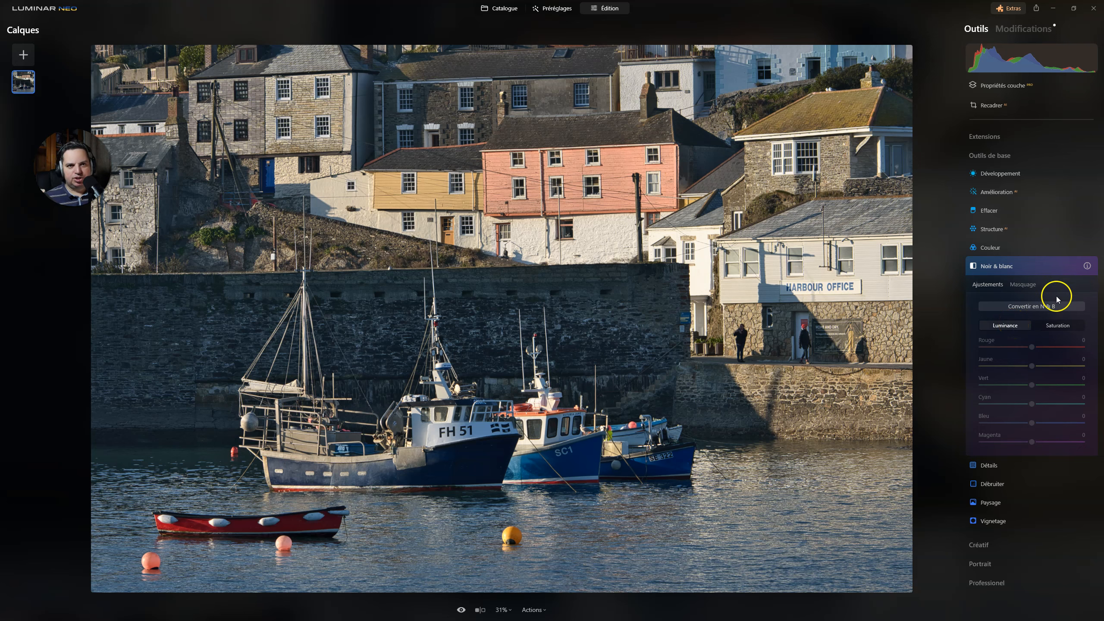
{"action": "left_click", "coordinate": [1036, 308]}
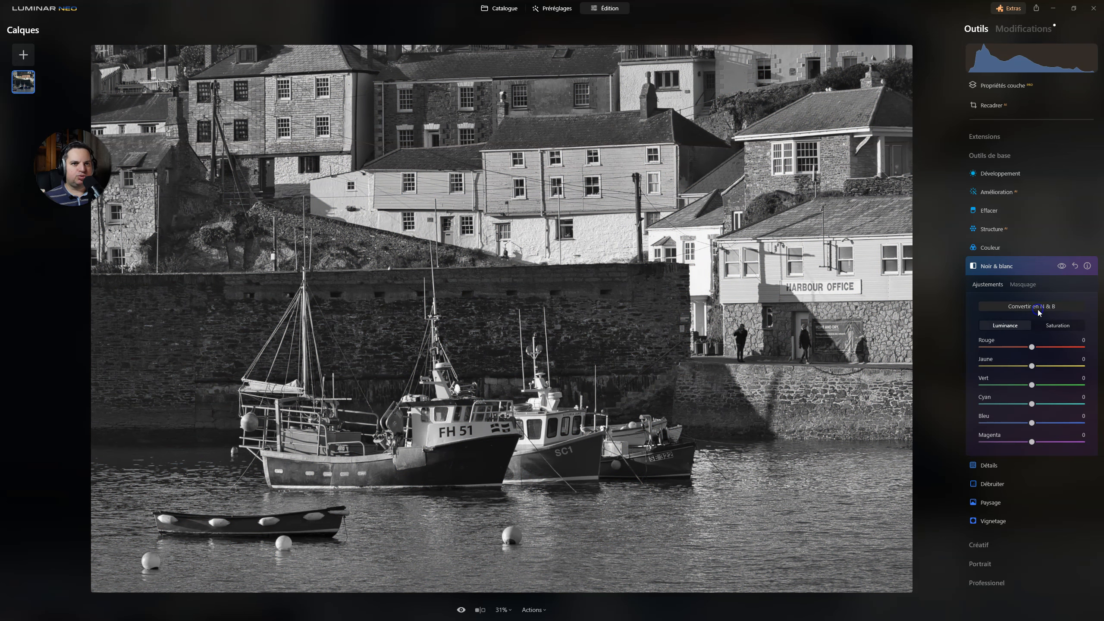
- Bring colour back to the reds with a saturation of 64 and lower the red luminance to -49
{"action": "left_click", "coordinate": [1052, 325]}
{"action": "left_click_drag", "start_coordinate": [982, 347], "coordinate": [1021, 366]}
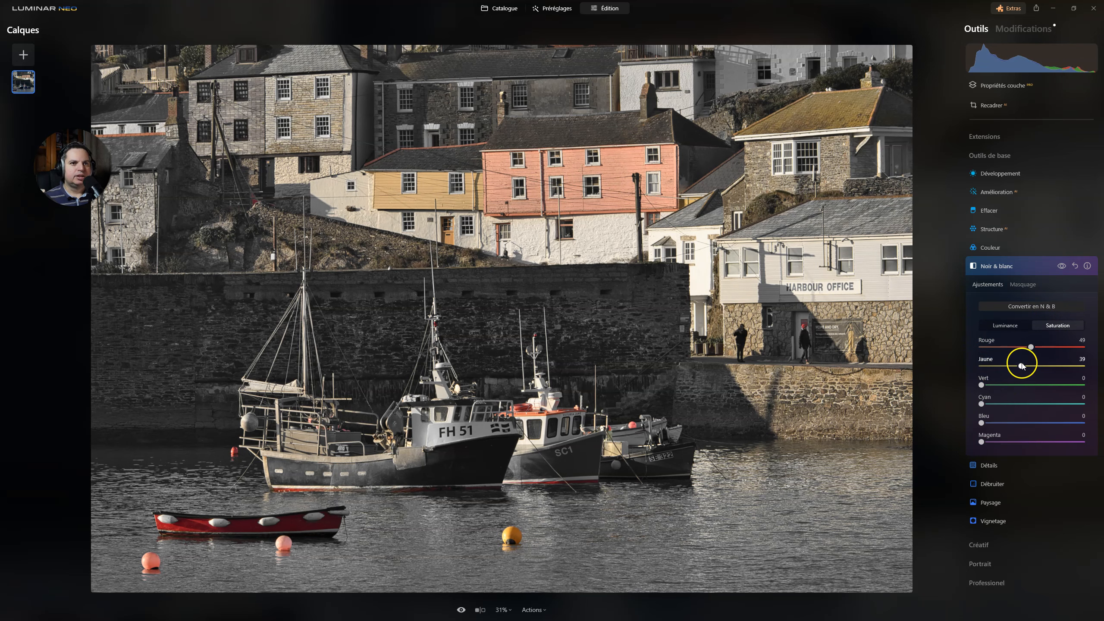
{"action": "left_click_drag", "start_coordinate": [1022, 366], "coordinate": [922, 369]}
{"action": "left_click", "coordinate": [1032, 346]}
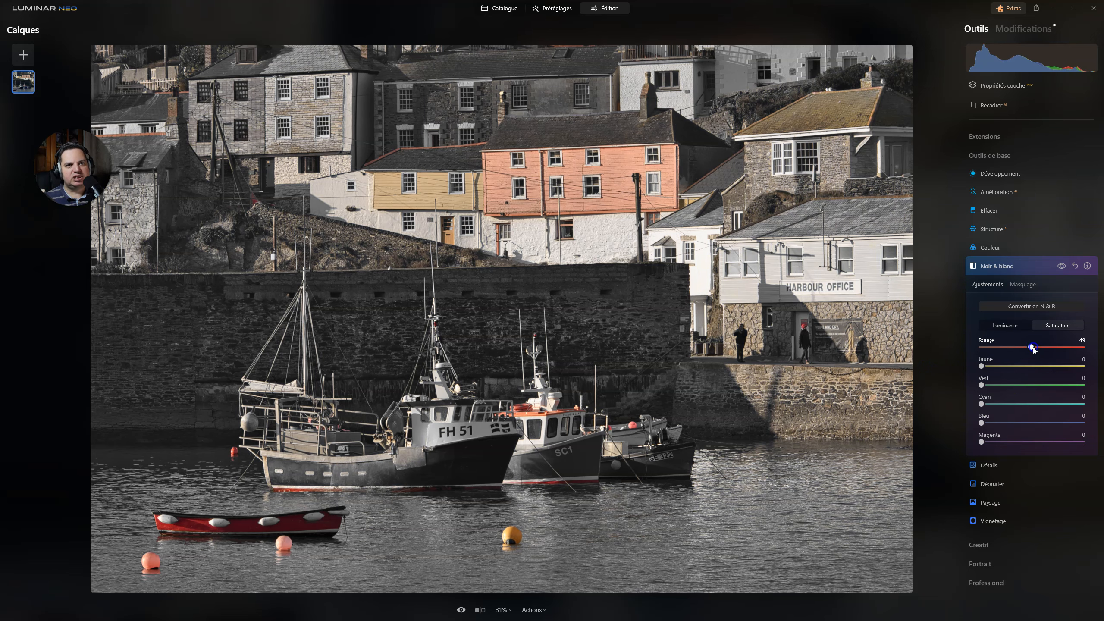
{"action": "mouse_move", "coordinate": [1033, 349]}
{"action": "left_mouse_down"}
{"action": "mouse_move", "coordinate": [960, 351]}
{"action": "mouse_move", "coordinate": [1063, 350]}
{"action": "mouse_move", "coordinate": [1023, 348]}
{"action": "mouse_move", "coordinate": [1046, 343]}
{"action": "left_mouse_up"}
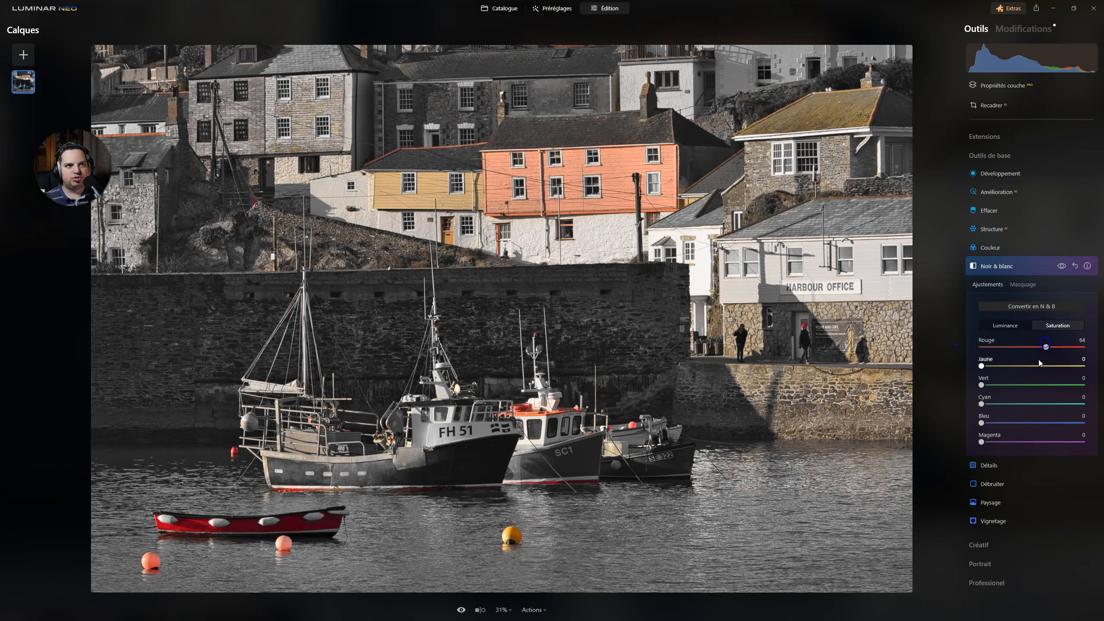
{"action": "left_click", "coordinate": [1005, 325]}
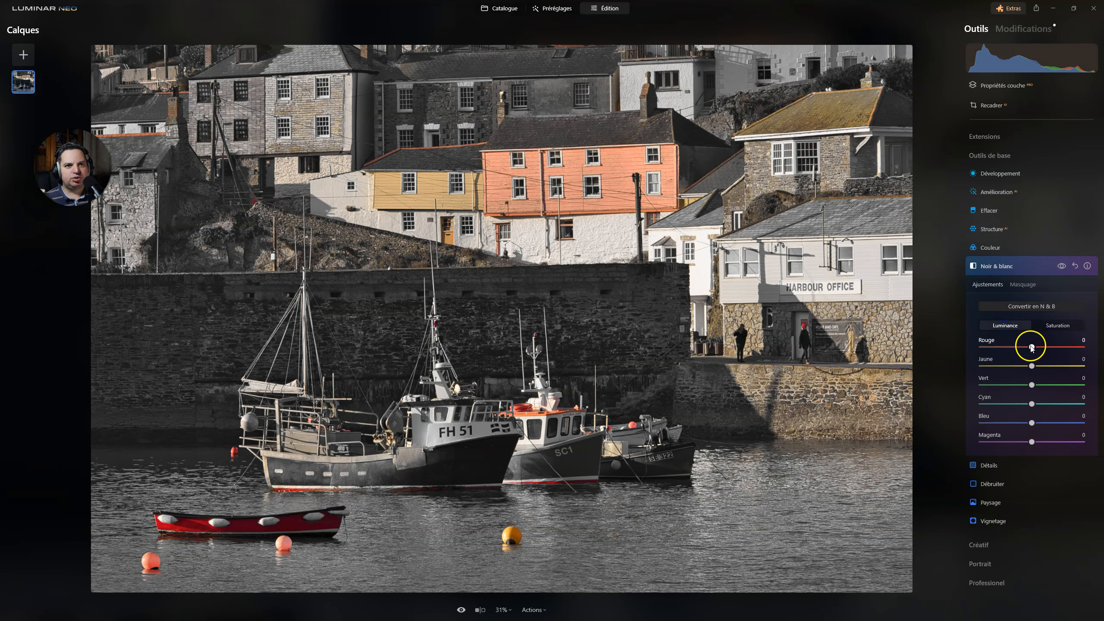
{"action": "left_click_drag", "start_coordinate": [1046, 346], "coordinate": [1007, 350]}
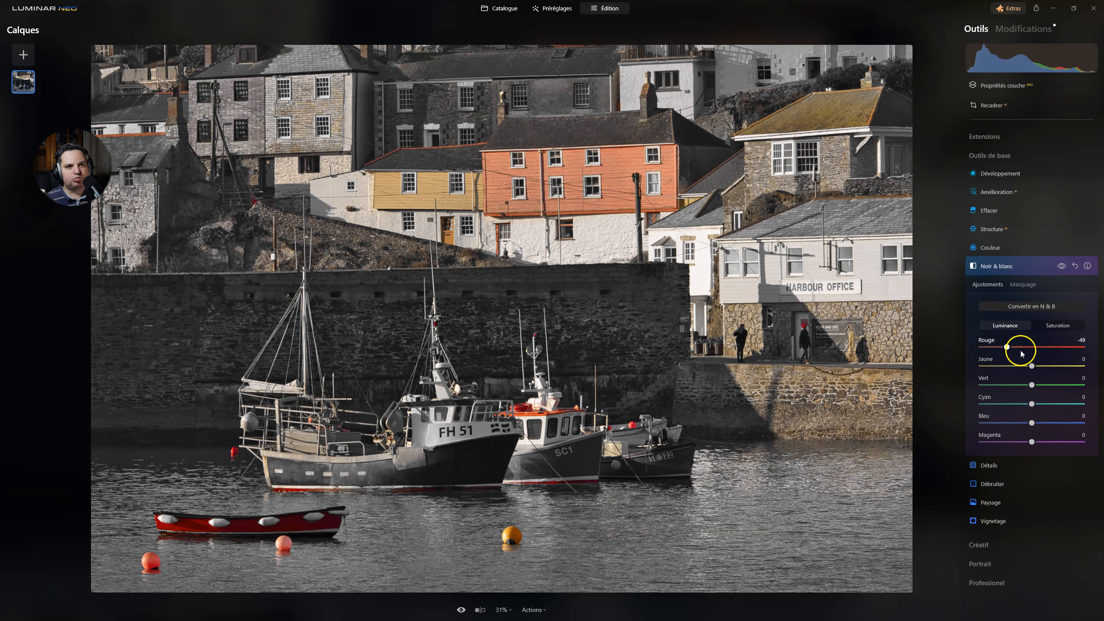
- Set the yellow saturation to 42 and the yellow luminance to -39
{"action": "left_click", "coordinate": [1060, 326]}
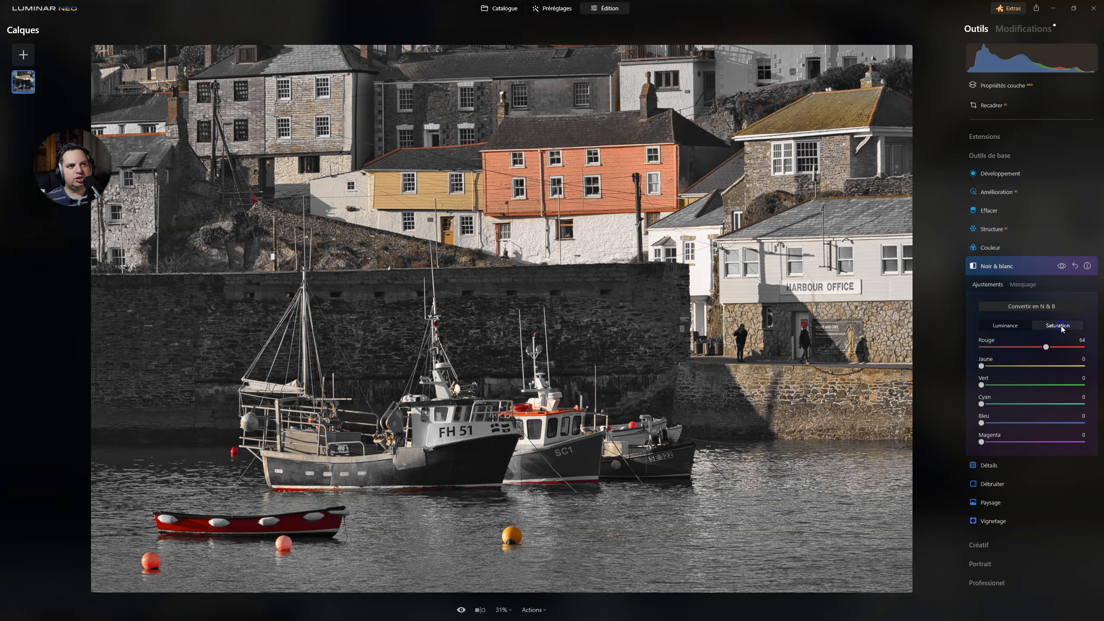
{"action": "left_click_drag", "start_coordinate": [983, 367], "coordinate": [1026, 366]}
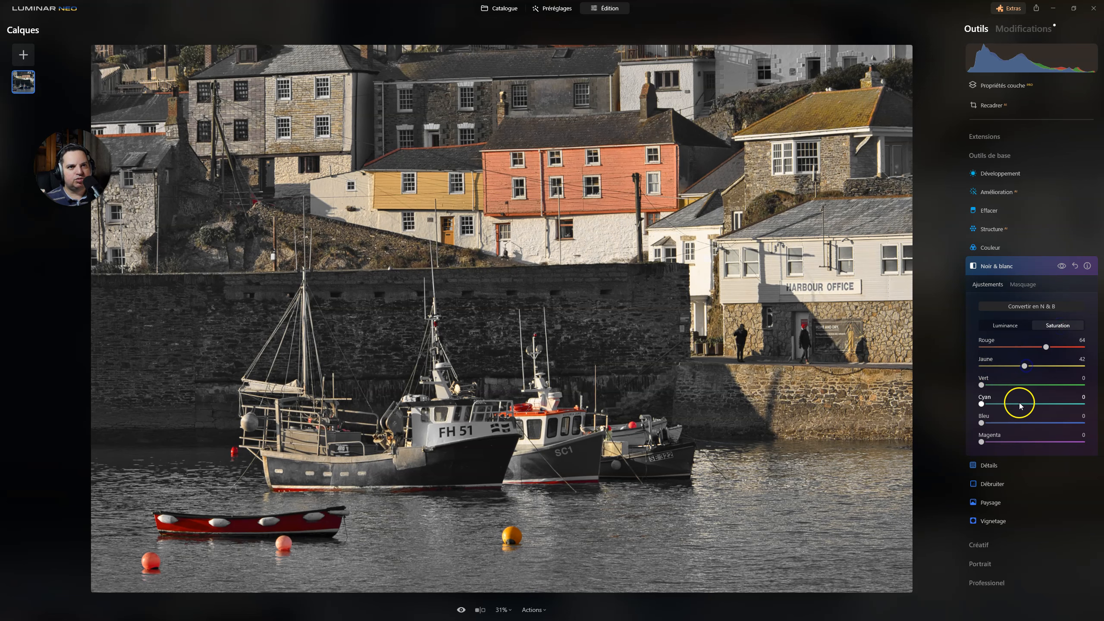
{"action": "left_click", "coordinate": [1012, 326]}
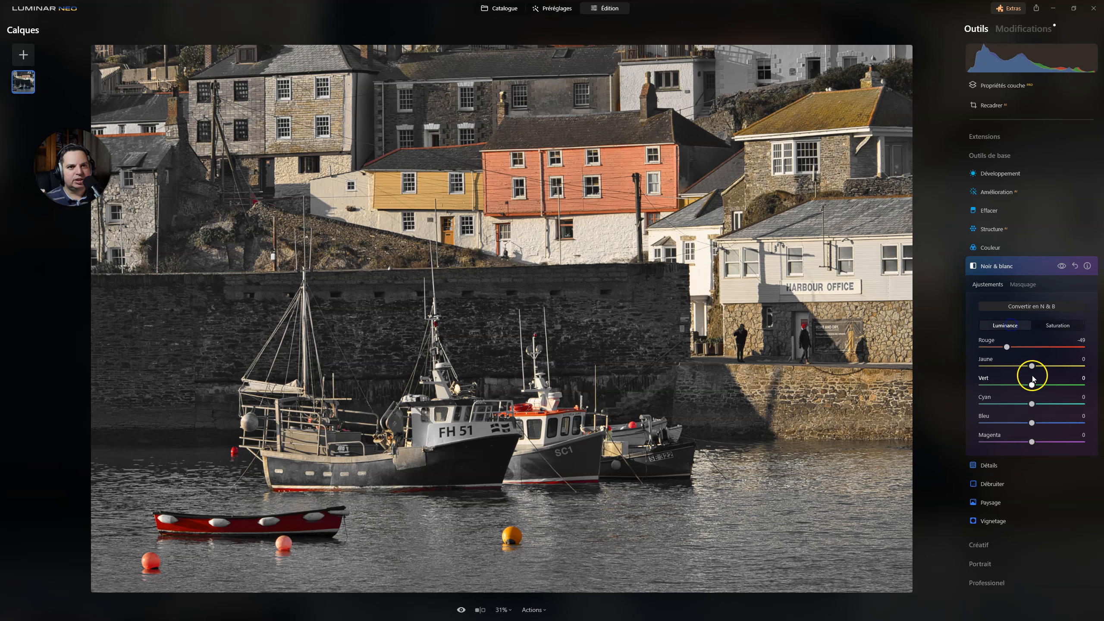
{"action": "mouse_move", "coordinate": [1029, 366]}
{"action": "left_mouse_down"}
{"action": "mouse_move", "coordinate": [991, 367]}
{"action": "mouse_move", "coordinate": [1039, 364]}
{"action": "mouse_move", "coordinate": [1012, 366]}
{"action": "left_mouse_up"}
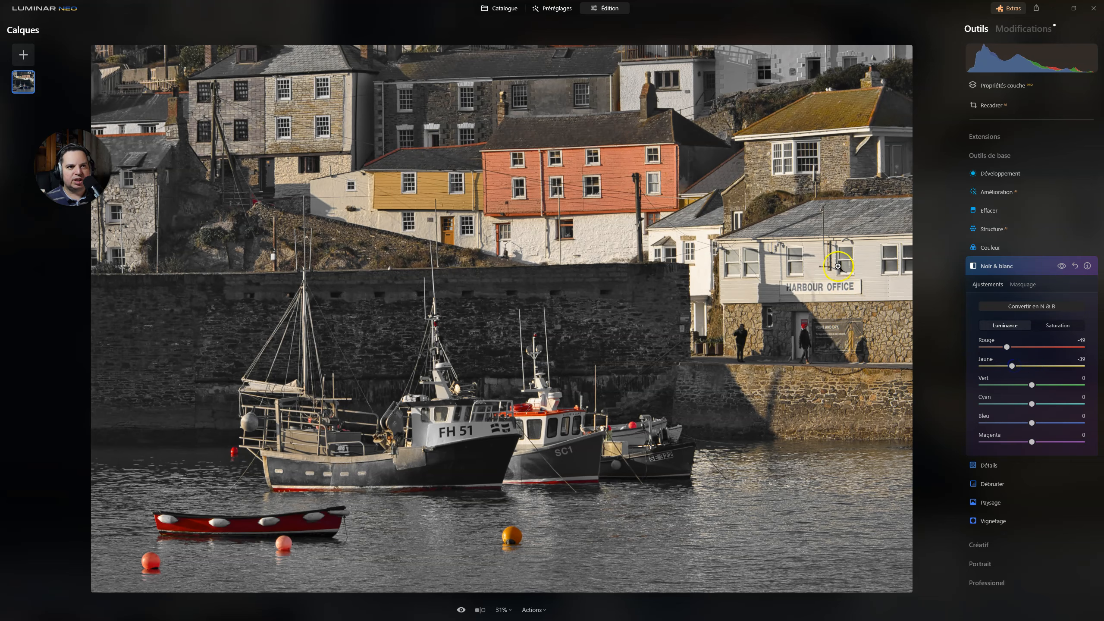
- Set saturation to green 32, cyan 52, blue 51 and magenta 50, and luminance to cyan 15, blue 15 and magenta 18
{"action": "left_click", "coordinate": [1059, 325]}
{"action": "left_click_drag", "start_coordinate": [983, 385], "coordinate": [1038, 403]}
{"action": "left_click", "coordinate": [1004, 326]}
{"action": "left_click", "coordinate": [1041, 416]}
{"action": "mouse_move", "coordinate": [1032, 443]}
{"action": "left_mouse_down"}
{"action": "mouse_move", "coordinate": [1059, 442]}
{"action": "mouse_move", "coordinate": [1041, 443]}
{"action": "left_mouse_up"}
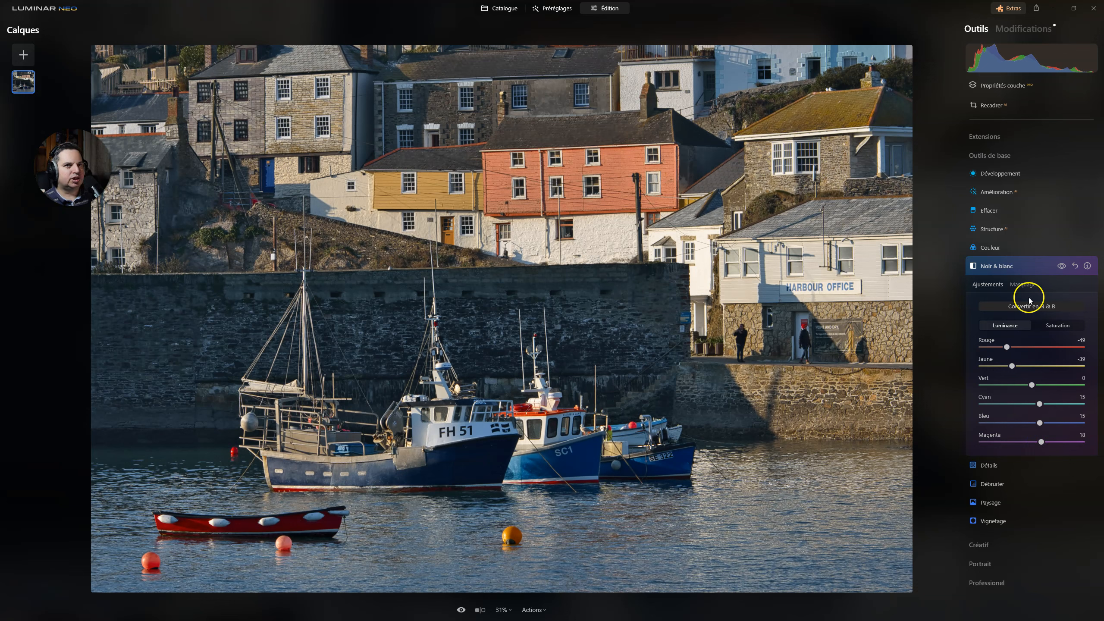
- Compare the photo repeatedly with and without the black-and-white tool's colour adjustments
{"action": "left_click", "coordinate": [1063, 267]}
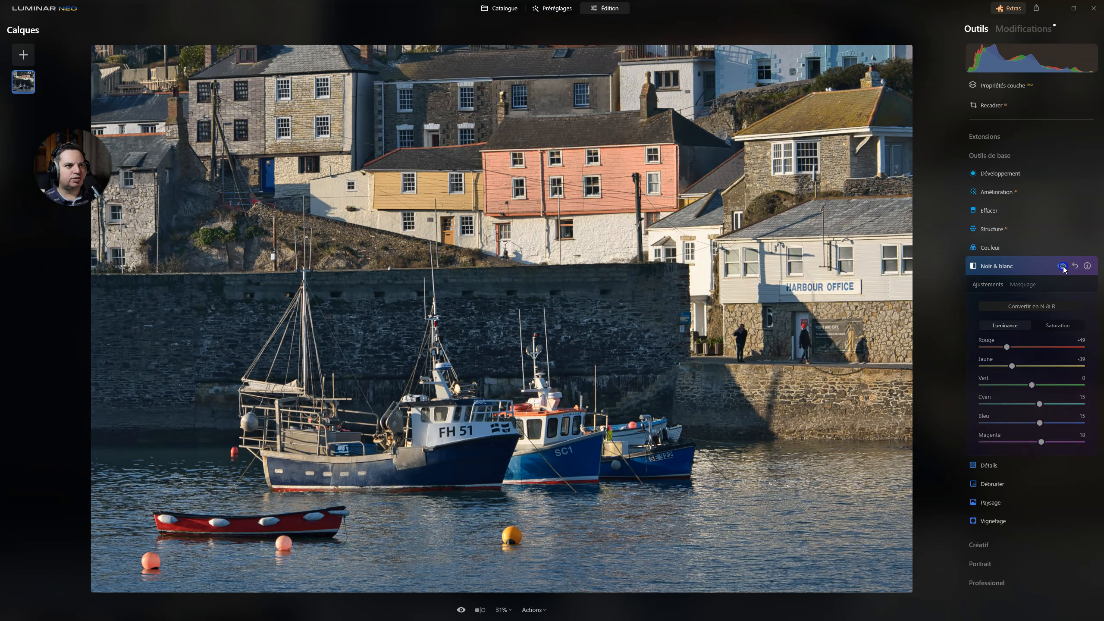
{"action": "left_click", "coordinate": [1063, 267]}
{"action": "left_click", "coordinate": [1063, 267]}
{"action": "left_click", "coordinate": [1063, 267]}
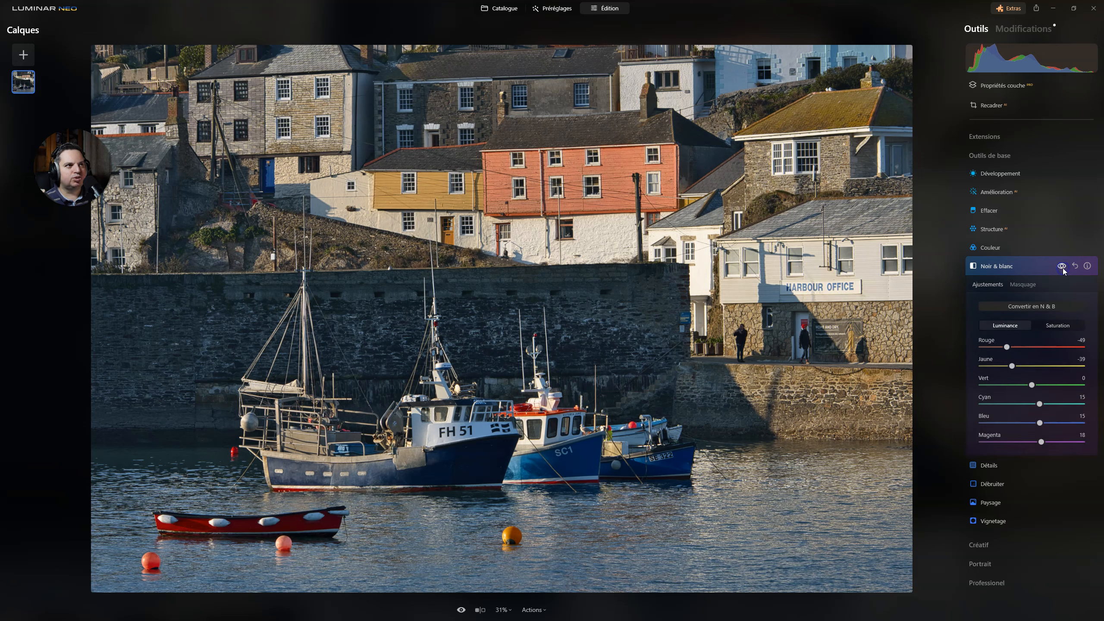
{"action": "left_click", "coordinate": [1063, 267]}
{"action": "left_click", "coordinate": [1064, 267]}
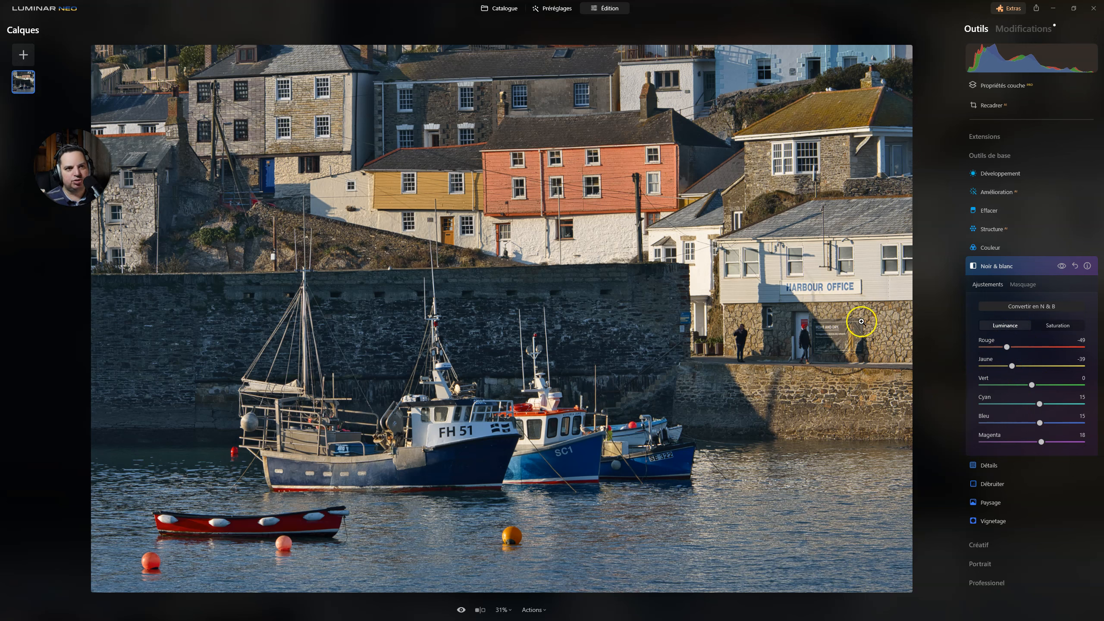
{"action": "left_click", "coordinate": [1061, 267]}
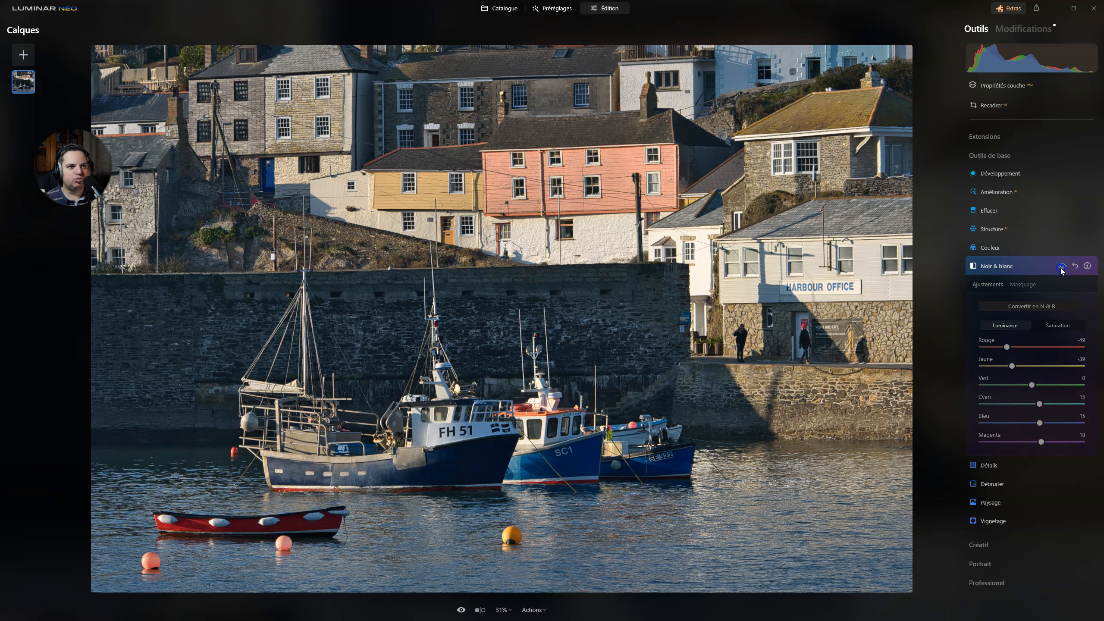
{"action": "left_click", "coordinate": [1061, 267]}
{"action": "left_click", "coordinate": [1062, 267]}
{"action": "left_click", "coordinate": [1061, 267]}
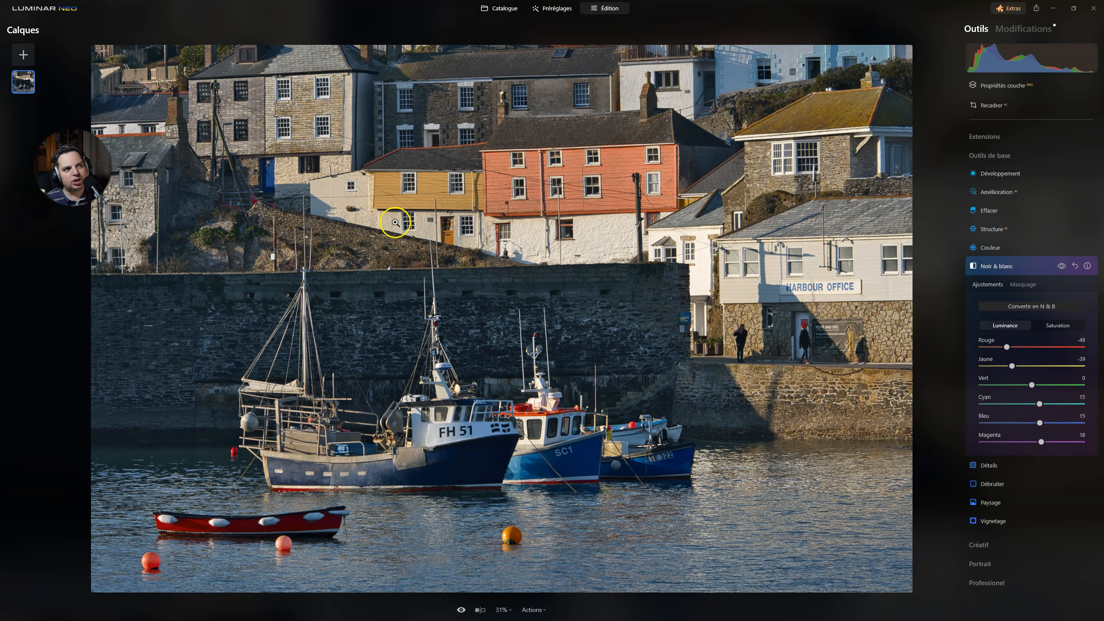
{"action": "left_click", "coordinate": [1060, 267]}
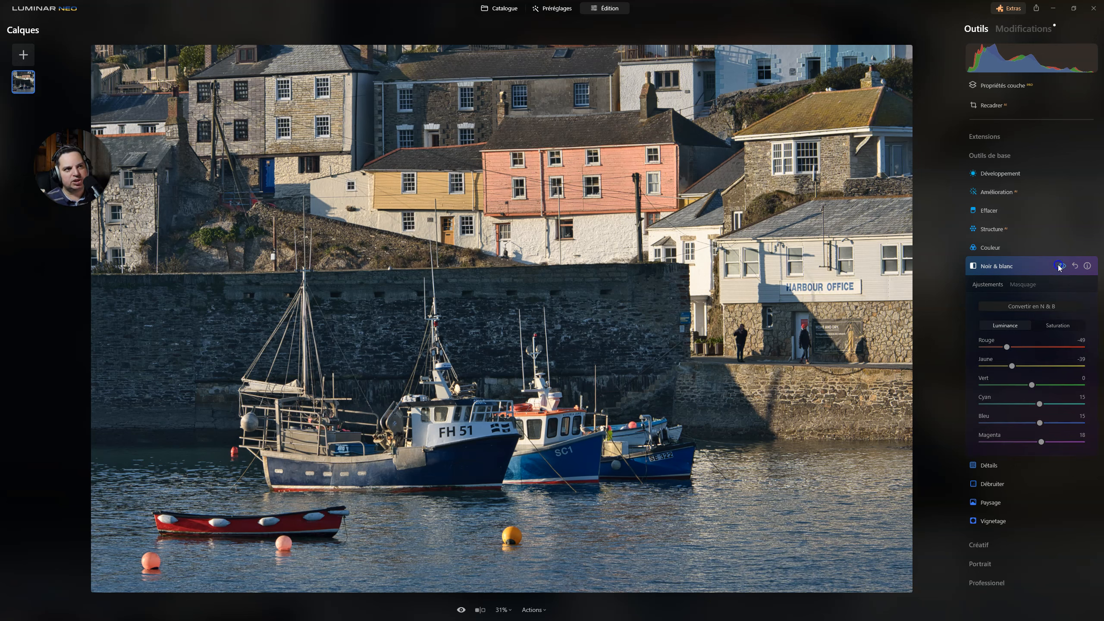
{"action": "left_click", "coordinate": [1060, 266]}
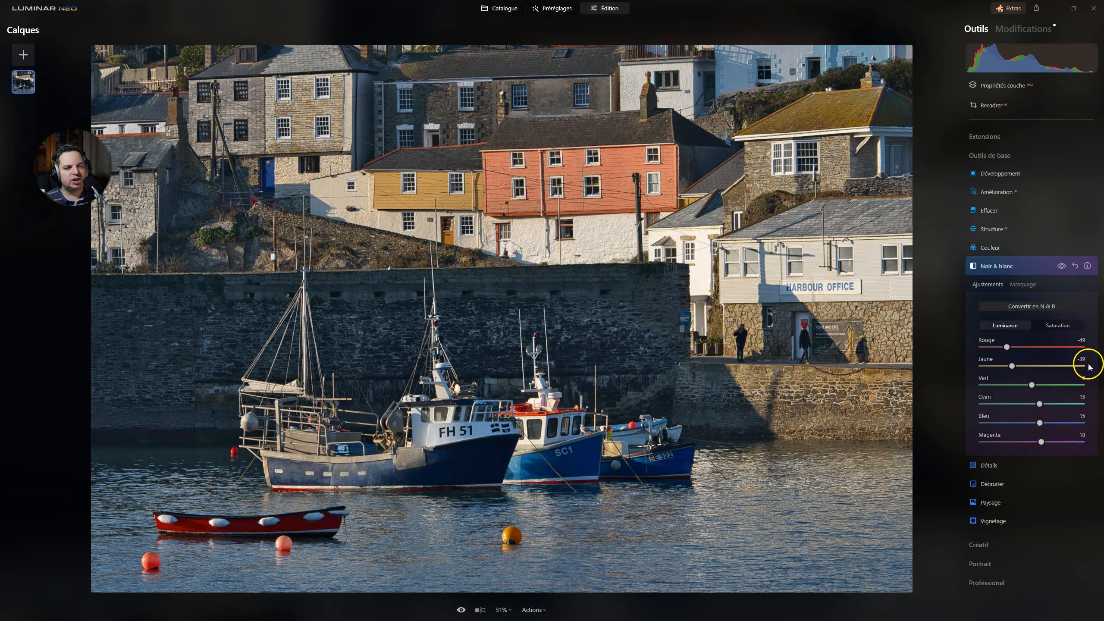
- Set the yellow luminance to -5 and compare the photo before and after the black-and-white tool
{"action": "left_click_drag", "start_coordinate": [1034, 366], "coordinate": [1025, 366]}
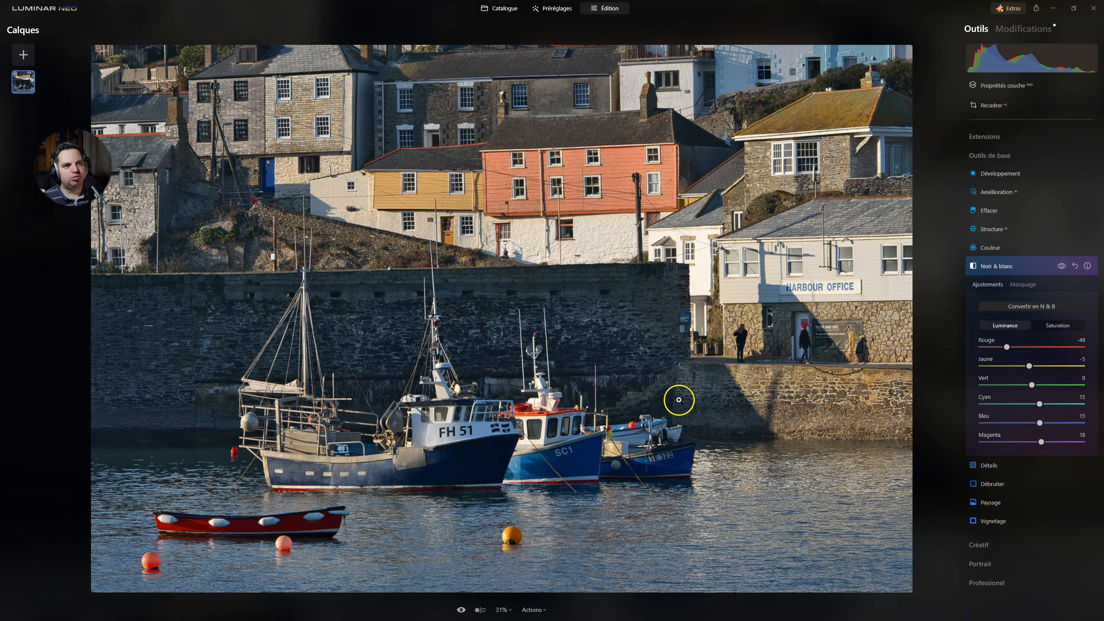
{"action": "left_click", "coordinate": [1063, 267]}
{"action": "left_click", "coordinate": [1063, 267]}
{"action": "left_click", "coordinate": [1063, 267]}
{"action": "left_click", "coordinate": [1063, 267]}
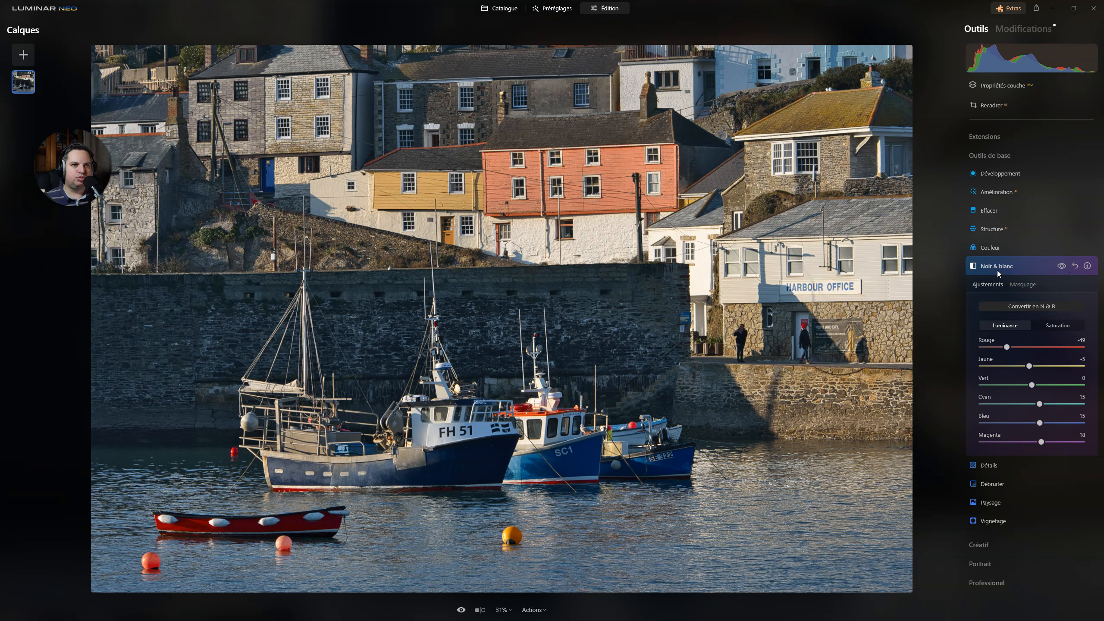
- Apply an Accent AI enhancement of 35 to the photo
{"action": "left_click", "coordinate": [999, 192]}
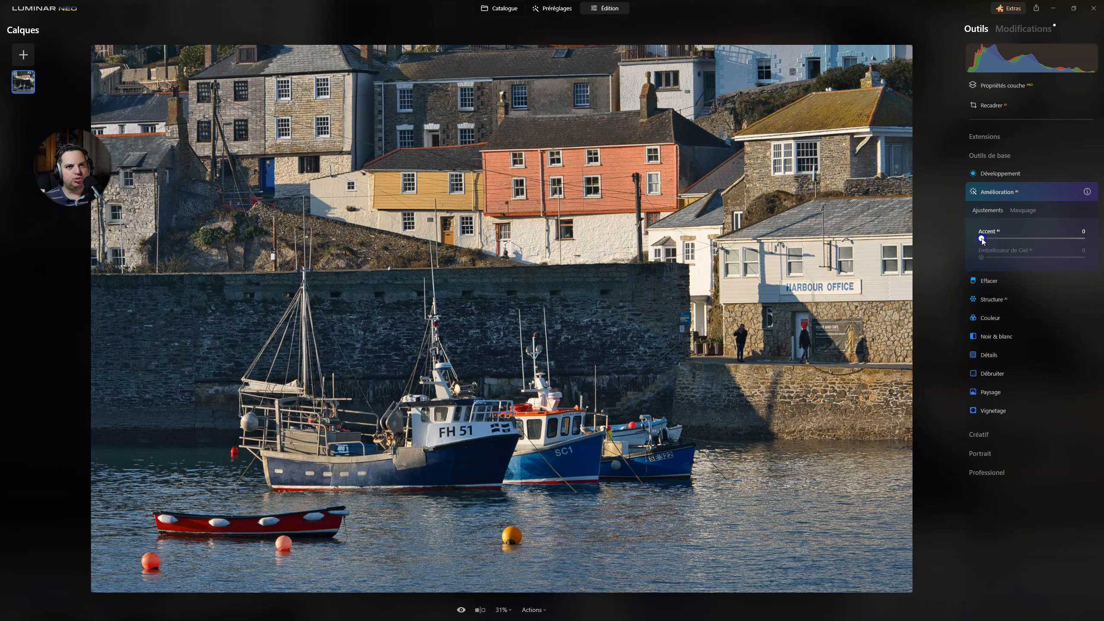
{"action": "left_click_drag", "start_coordinate": [983, 241], "coordinate": [1017, 238]}
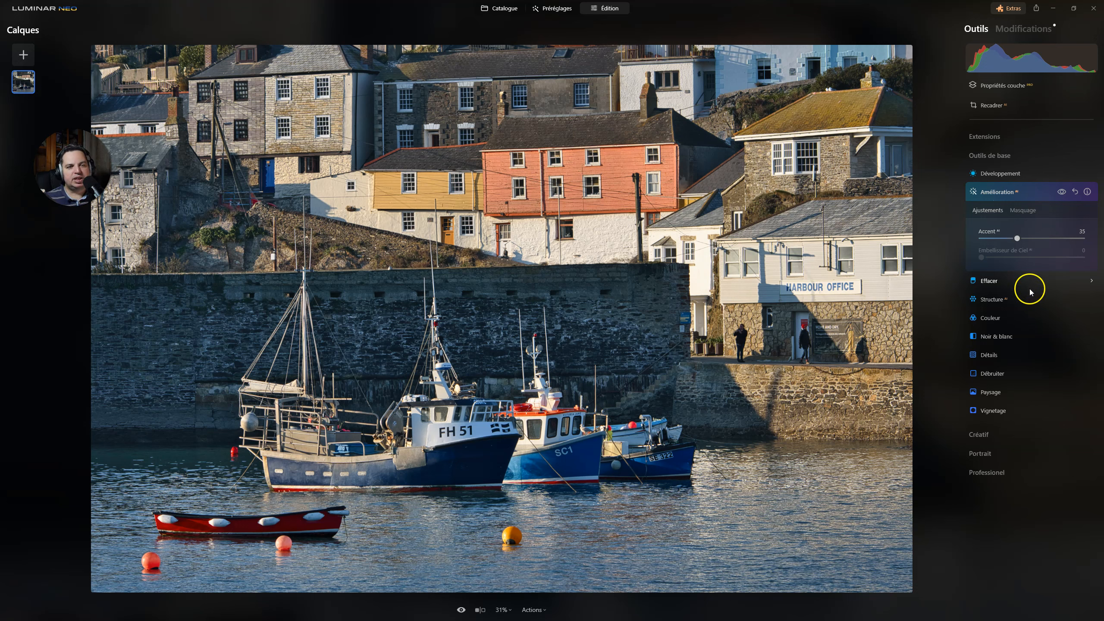
{"action": "left_click", "coordinate": [982, 191]}
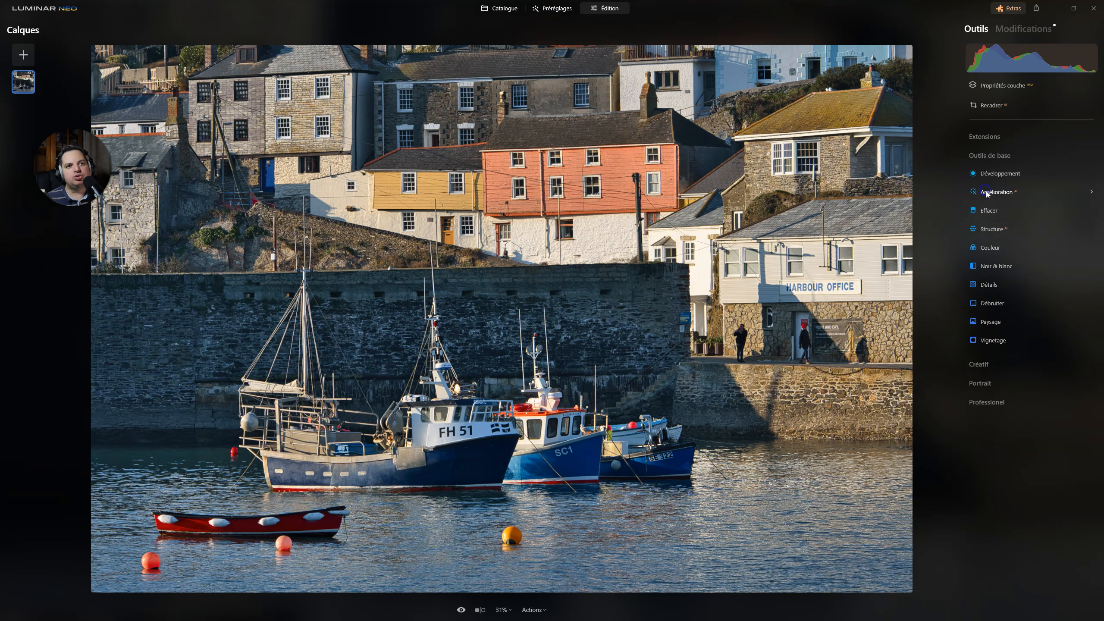
- Apply AI Structure with an amount of 34 and a boost of 14, and compare before and after
{"action": "left_click", "coordinate": [988, 229]}
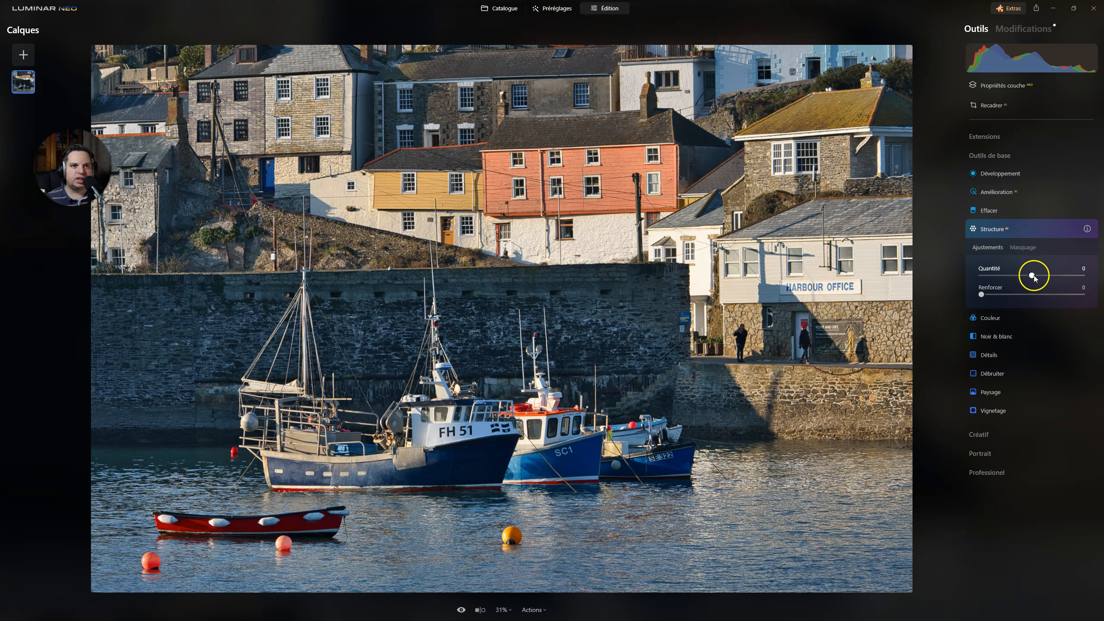
{"action": "left_click_drag", "start_coordinate": [1035, 278], "coordinate": [1052, 278]}
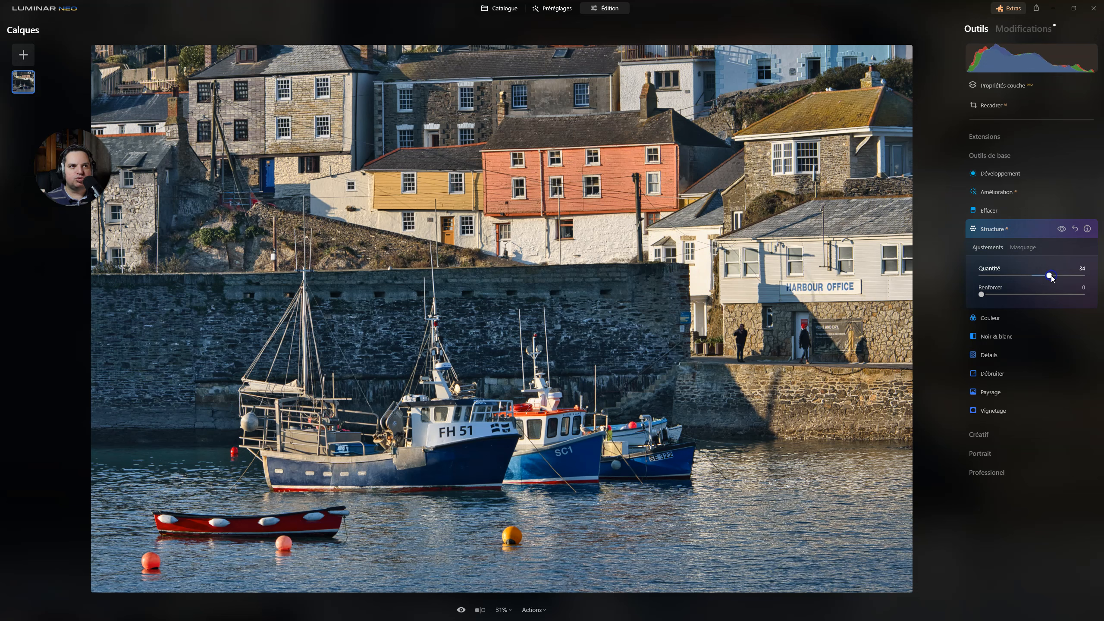
{"action": "mouse_move", "coordinate": [982, 295]}
{"action": "left_mouse_down"}
{"action": "mouse_move", "coordinate": [1008, 295]}
{"action": "mouse_move", "coordinate": [995, 295]}
{"action": "left_mouse_up"}
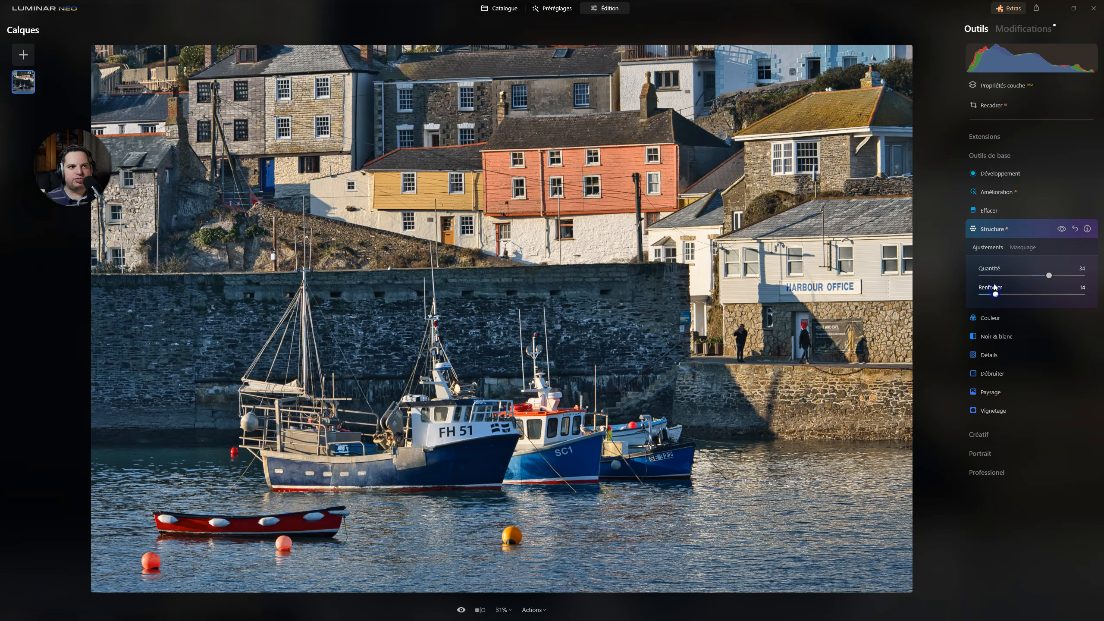
{"action": "left_click", "coordinate": [1061, 229]}
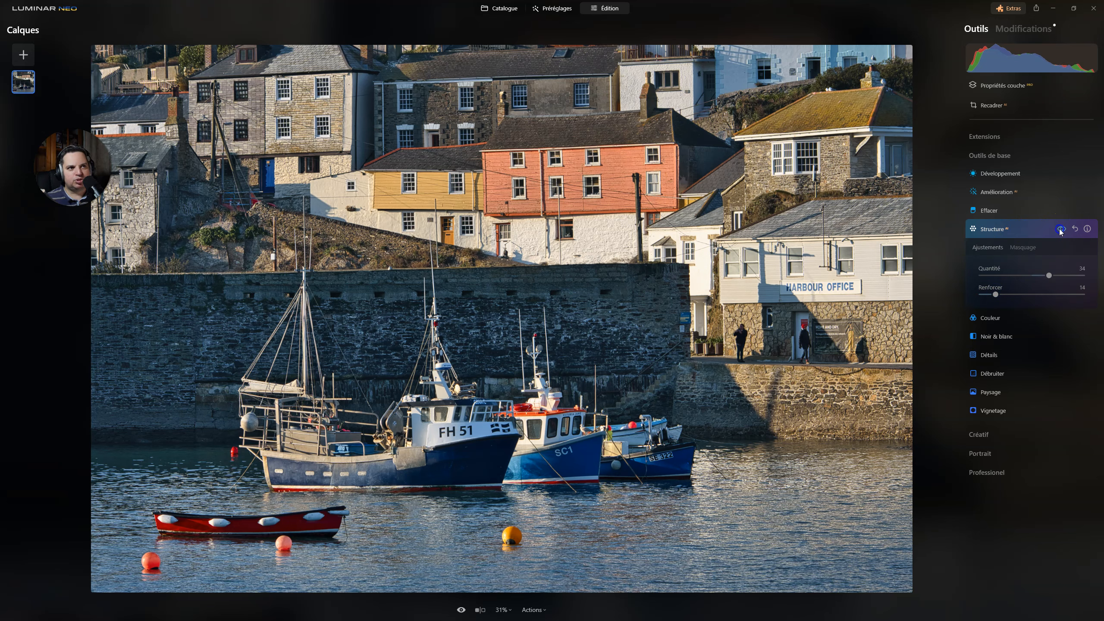
{"action": "left_click", "coordinate": [997, 231]}
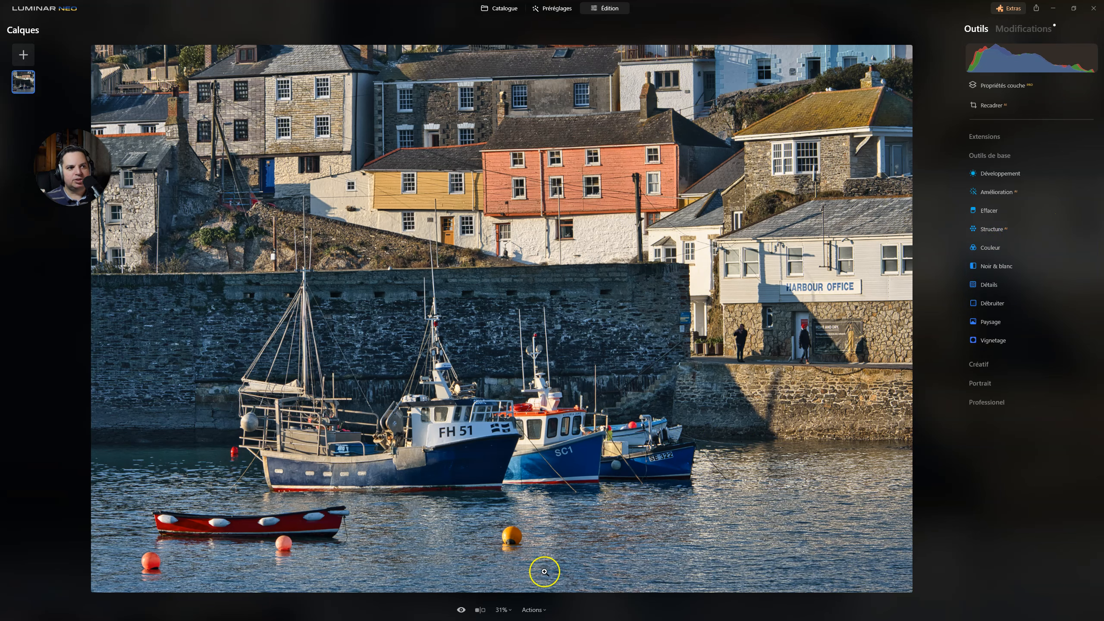
- Compare the photo with the original, and raise the shadows to 74 in the existing RAW development edit
{"action": "left_click", "coordinate": [461, 609]}
{"action": "left_click", "coordinate": [462, 610]}
{"action": "left_click", "coordinate": [1024, 28]}
{"action": "left_click", "coordinate": [987, 292]}
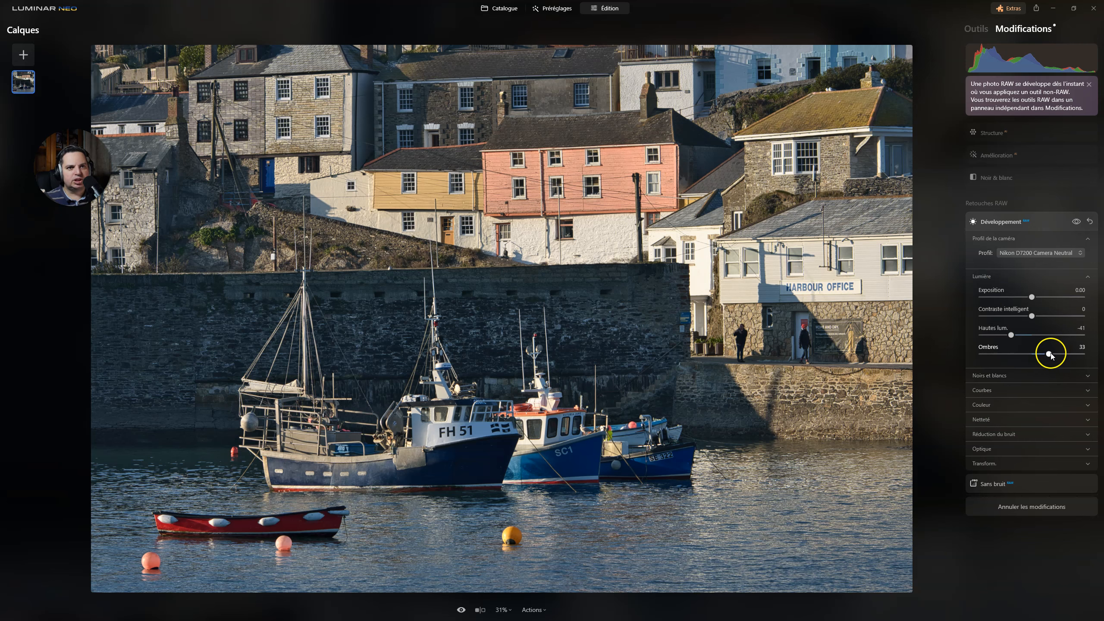
{"action": "left_click_drag", "start_coordinate": [1052, 354], "coordinate": [1072, 356]}
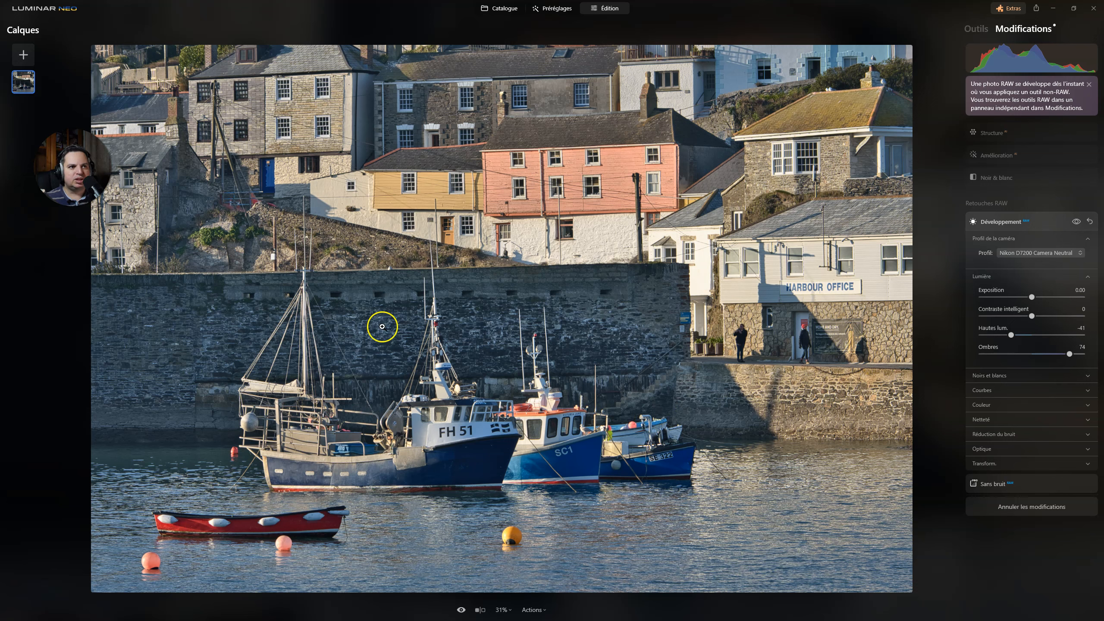
- Review the applied edits and set the black-and-white tool's yellow luminance to -62 and yellow saturation to 55
{"action": "left_click", "coordinate": [1013, 179]}
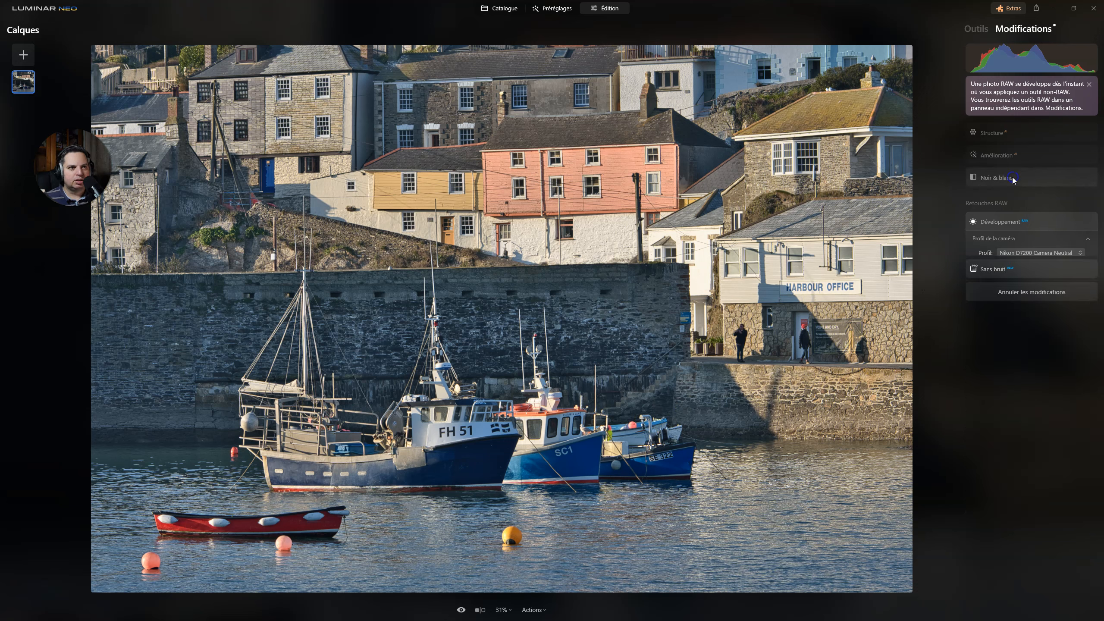
{"action": "left_click", "coordinate": [993, 155]}
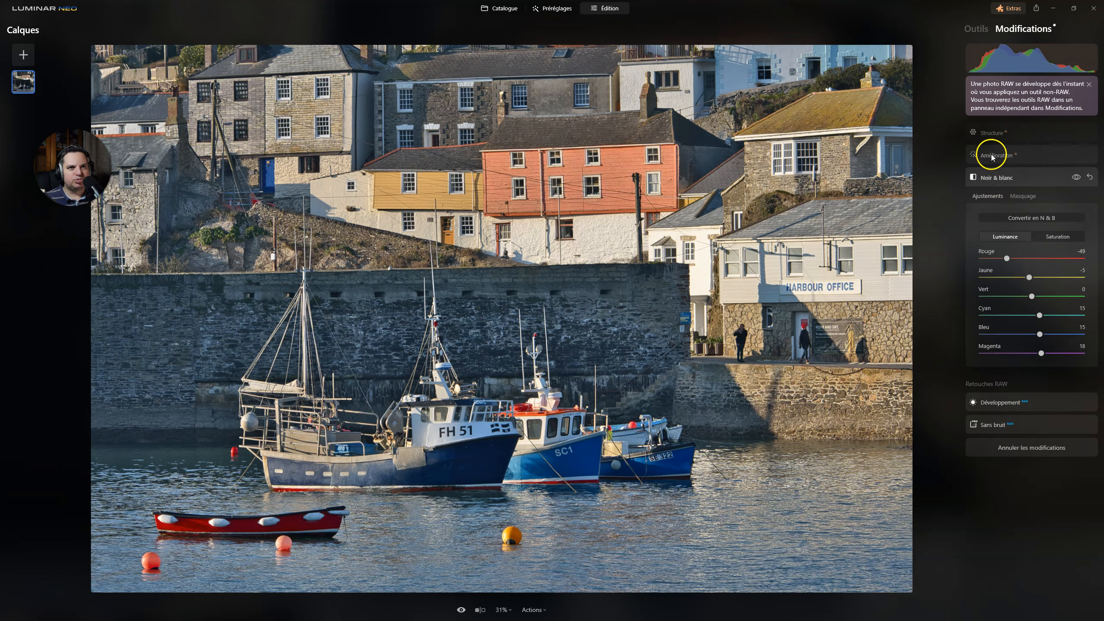
{"action": "left_click", "coordinate": [993, 133]}
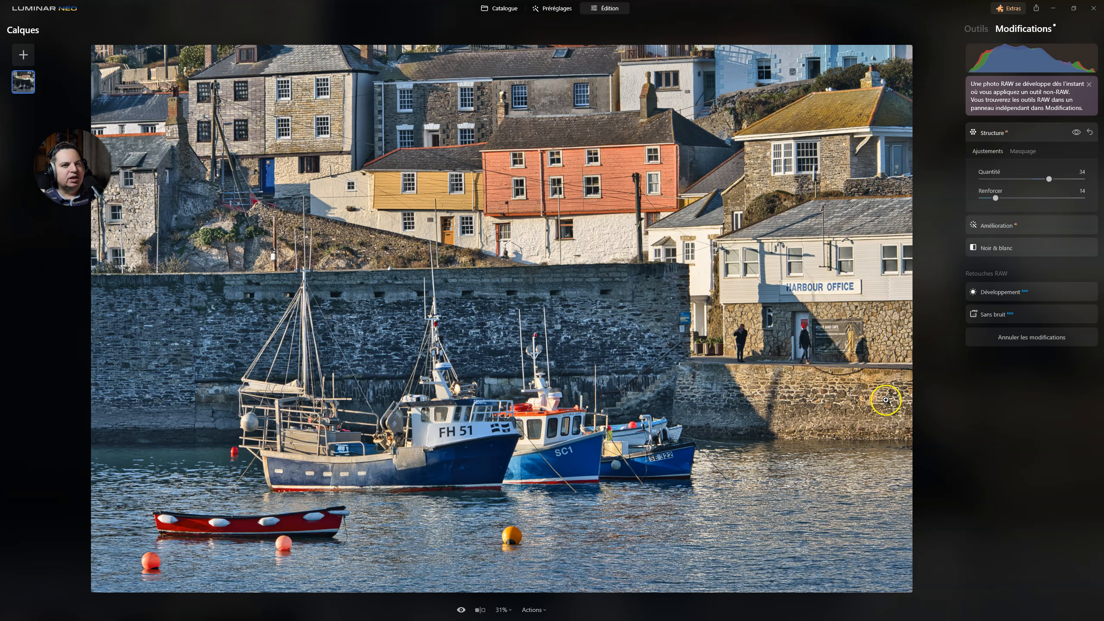
{"action": "left_click", "coordinate": [993, 248]}
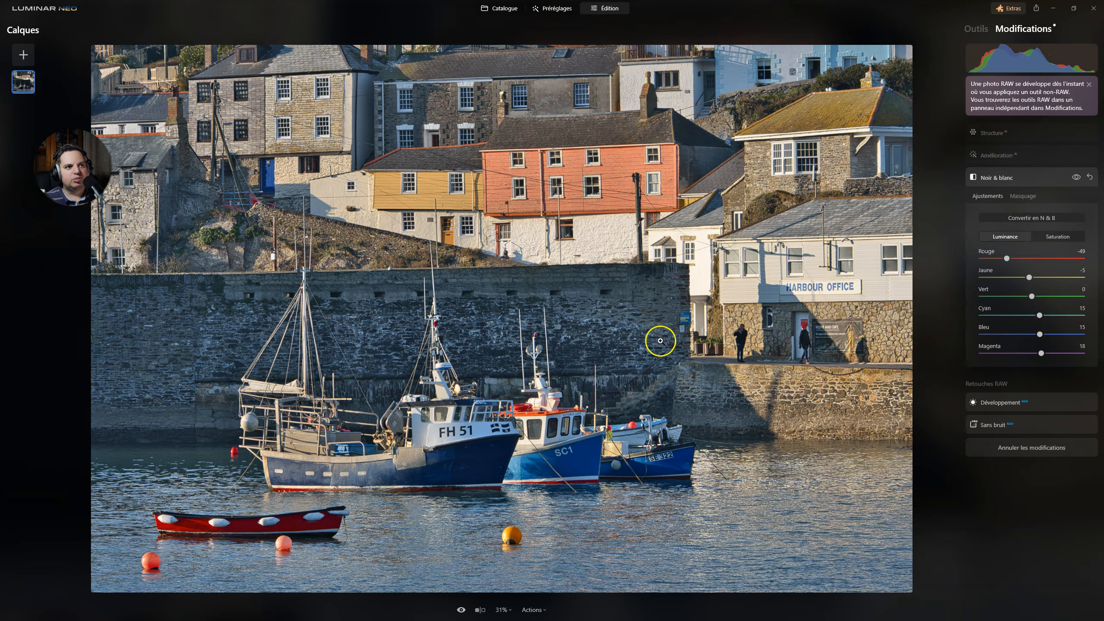
{"action": "left_click_drag", "start_coordinate": [1029, 276], "coordinate": [1001, 277]}
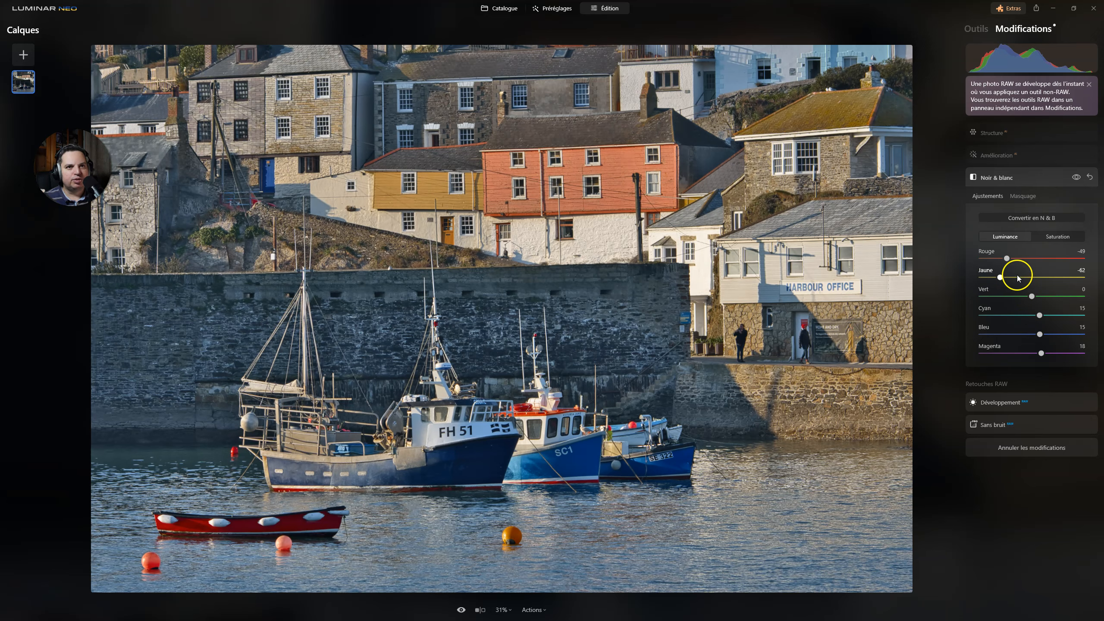
{"action": "left_click", "coordinate": [1061, 238]}
{"action": "left_click_drag", "start_coordinate": [1024, 277], "coordinate": [1047, 277]}
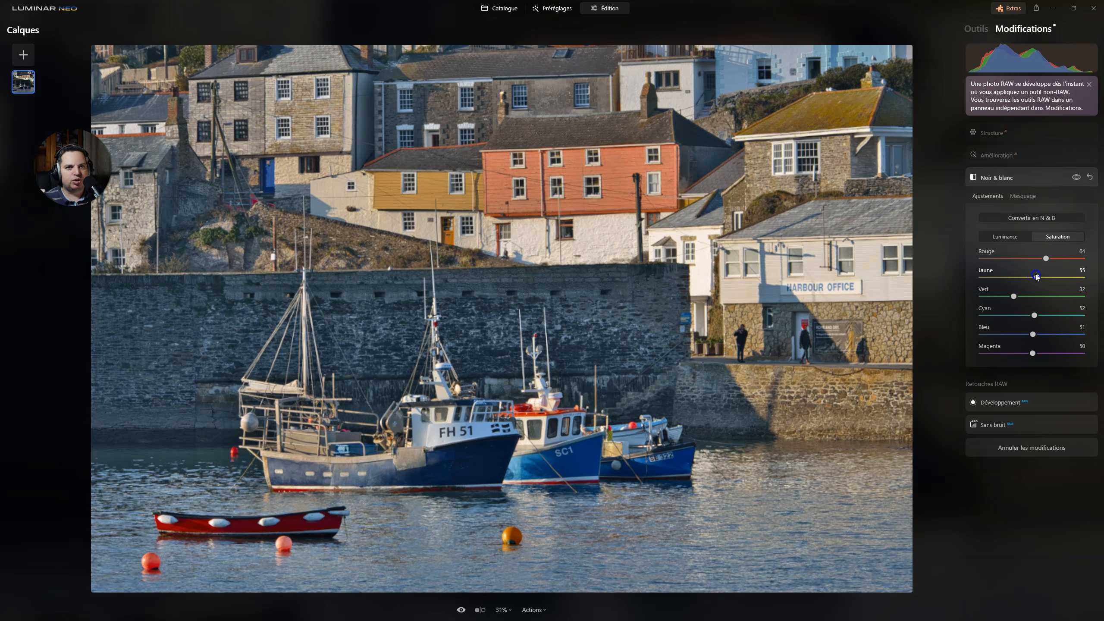
- Lower the Accent AI enhancement, and reduce the amount and reset the boost in the existing AI Structure edit
{"action": "left_click", "coordinate": [999, 155]}
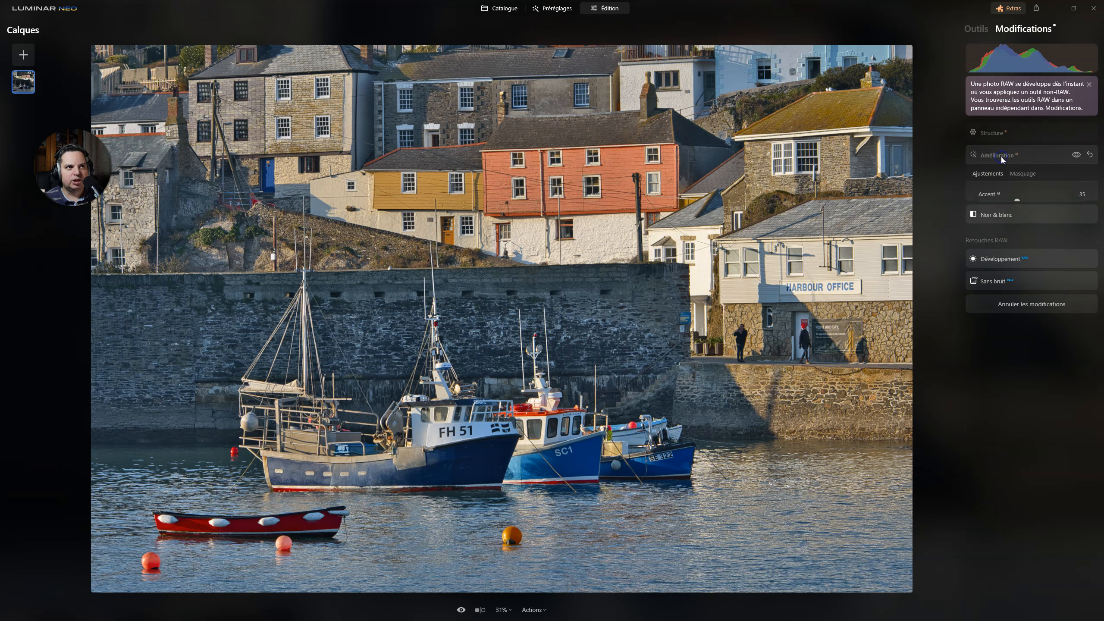
{"action": "mouse_move", "coordinate": [1017, 200]}
{"action": "left_mouse_down"}
{"action": "mouse_move", "coordinate": [1031, 200]}
{"action": "mouse_move", "coordinate": [983, 202]}
{"action": "mouse_move", "coordinate": [1019, 201]}
{"action": "mouse_move", "coordinate": [995, 203]}
{"action": "left_mouse_up"}
{"action": "left_click", "coordinate": [996, 132]}
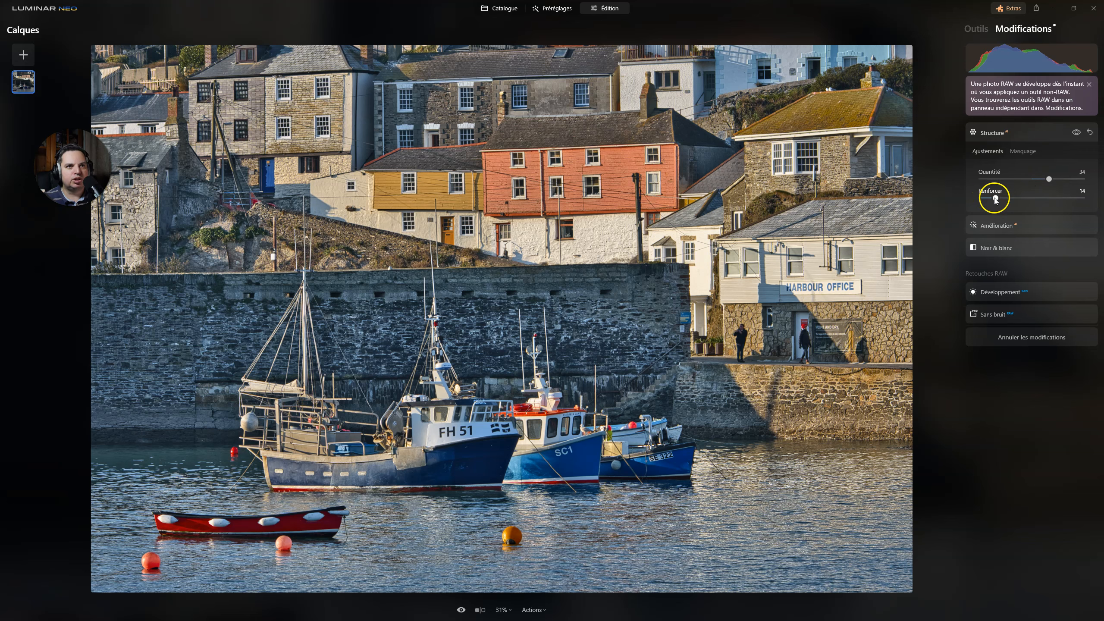
{"action": "double_click", "coordinate": [996, 199]}
{"action": "left_click_drag", "start_coordinate": [1049, 178], "coordinate": [1037, 178]}
- Add a vignette centred on the orange house, with an amount of -100 and a size of 18
{"action": "left_click", "coordinate": [976, 33]}
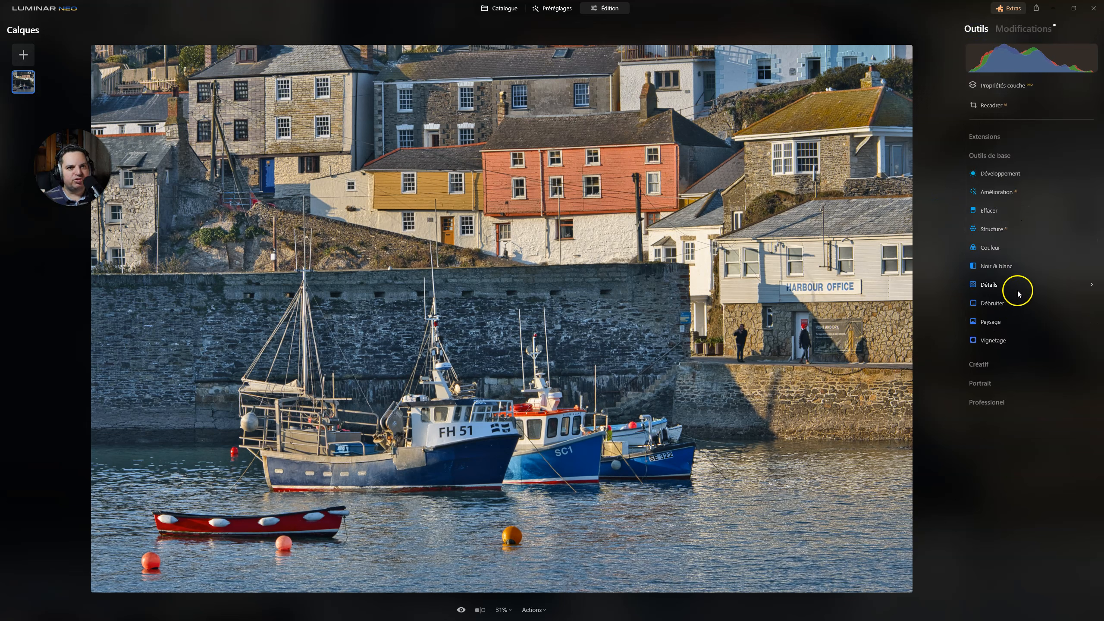
{"action": "left_click", "coordinate": [998, 344]}
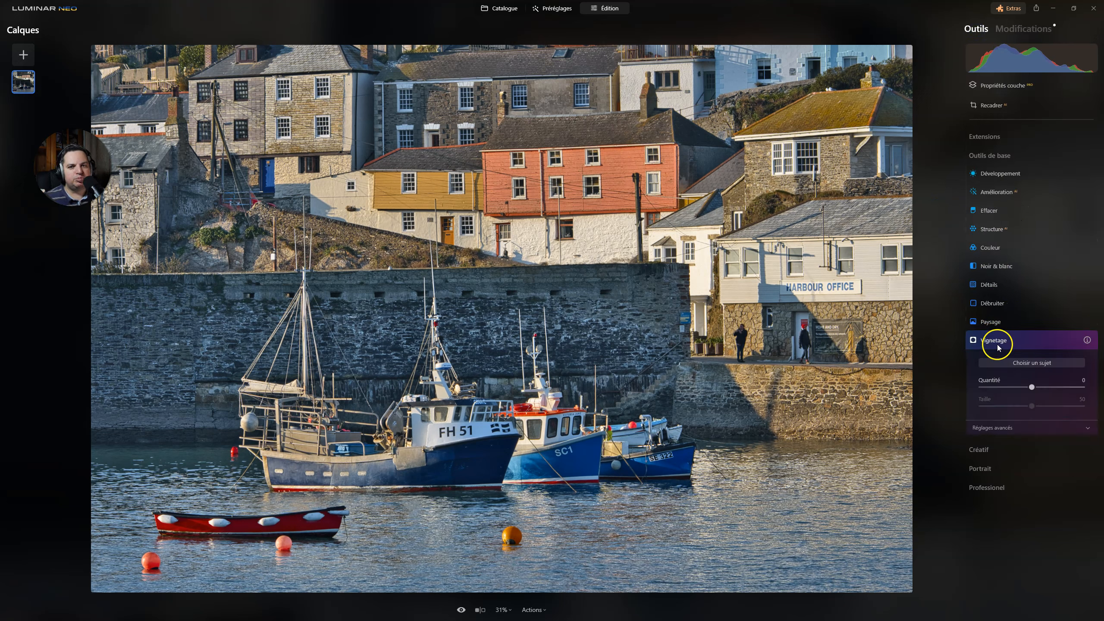
{"action": "left_click", "coordinate": [1024, 364]}
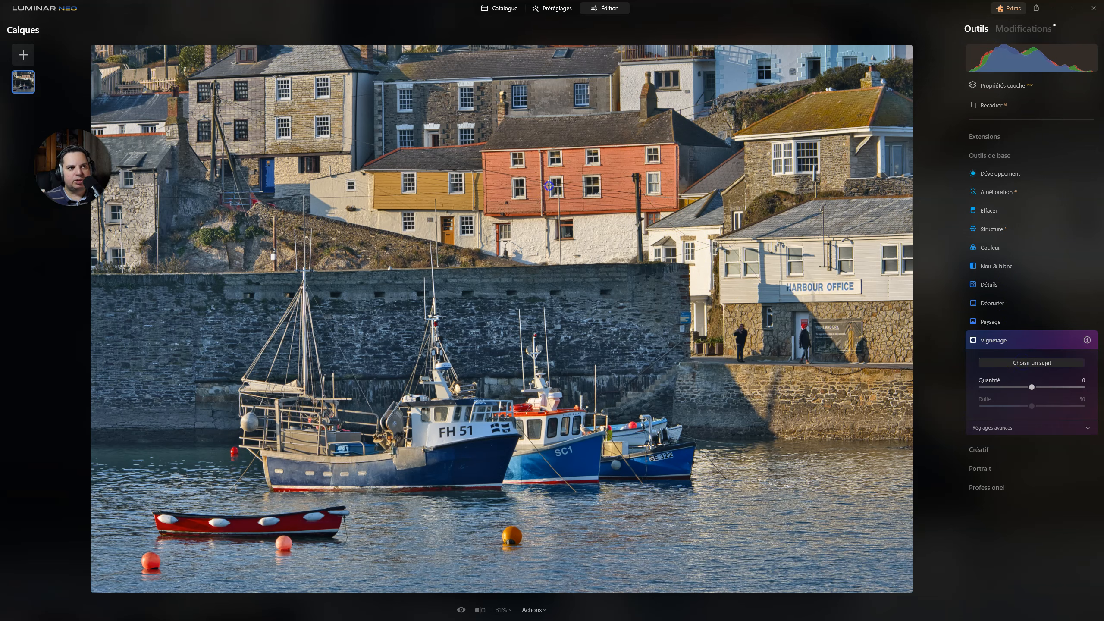
{"action": "left_click_drag", "start_coordinate": [1030, 387], "coordinate": [965, 385]}
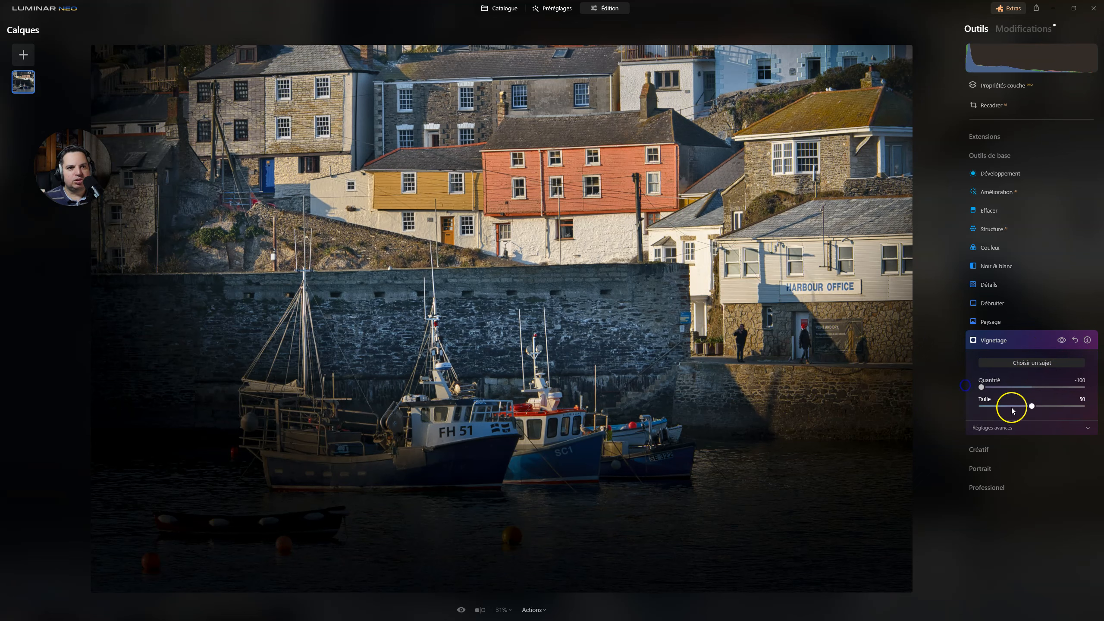
{"action": "left_click_drag", "start_coordinate": [1031, 407], "coordinate": [1001, 406]}
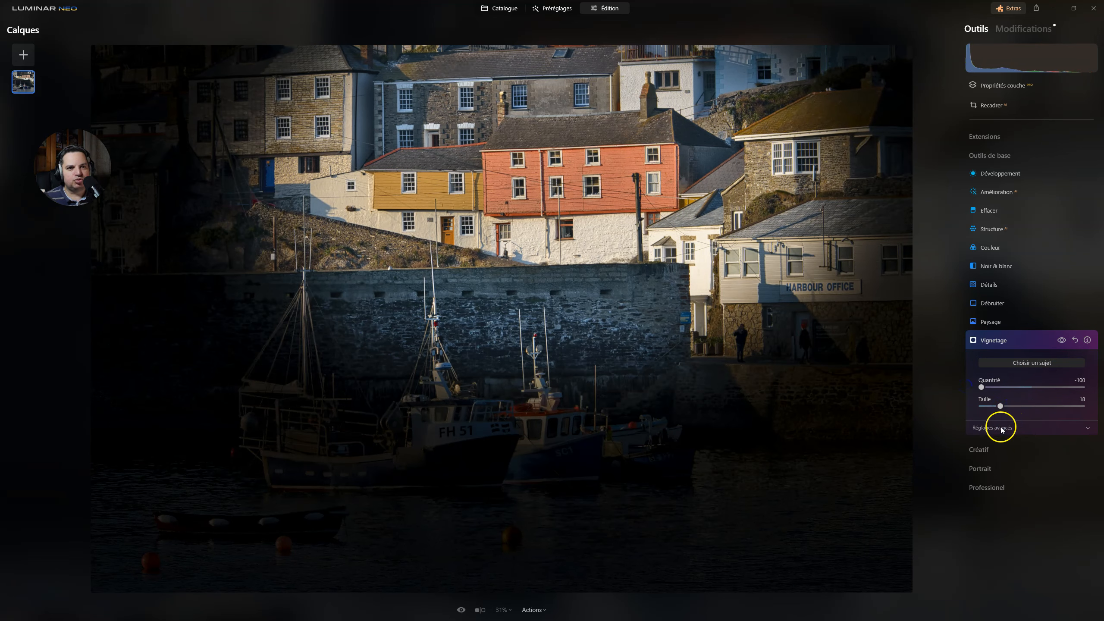
- Soften the vignette with feathering of 100, inner light of 26 and an amount of -60
{"action": "left_click", "coordinate": [1000, 428]}
{"action": "left_click_drag", "start_coordinate": [1031, 467], "coordinate": [1083, 468]}
{"action": "left_click_drag", "start_coordinate": [983, 487], "coordinate": [1007, 486]}
{"action": "left_click_drag", "start_coordinate": [981, 387], "coordinate": [1001, 387]}
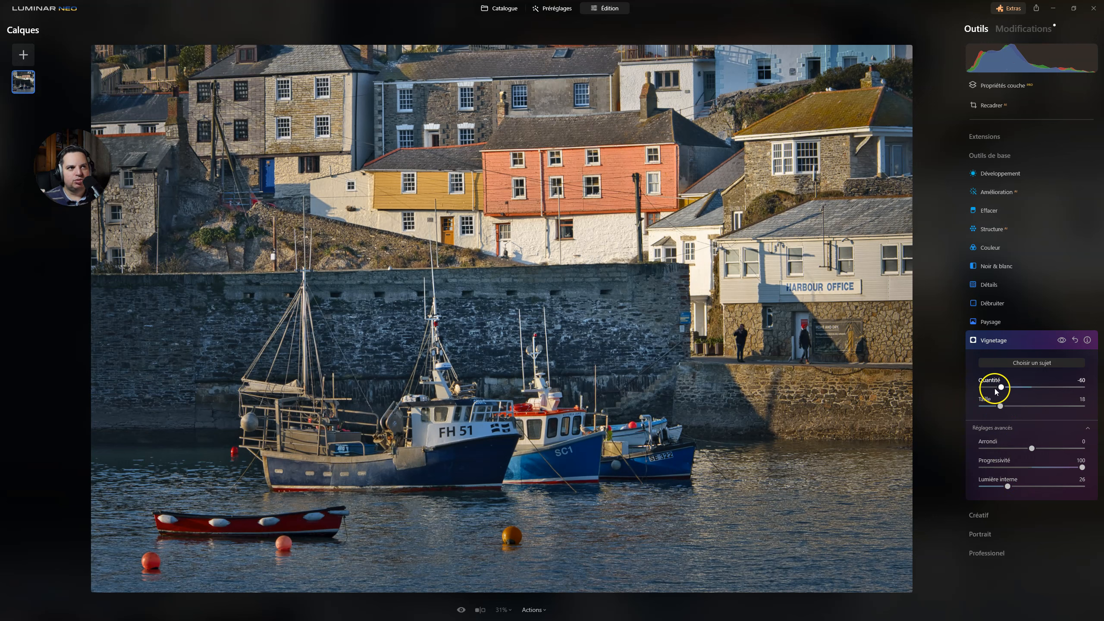
{"action": "left_click", "coordinate": [1052, 341]}
- Reset the vignette in the list of applied edits and return to the editing tools
{"action": "left_click", "coordinate": [1017, 27]}
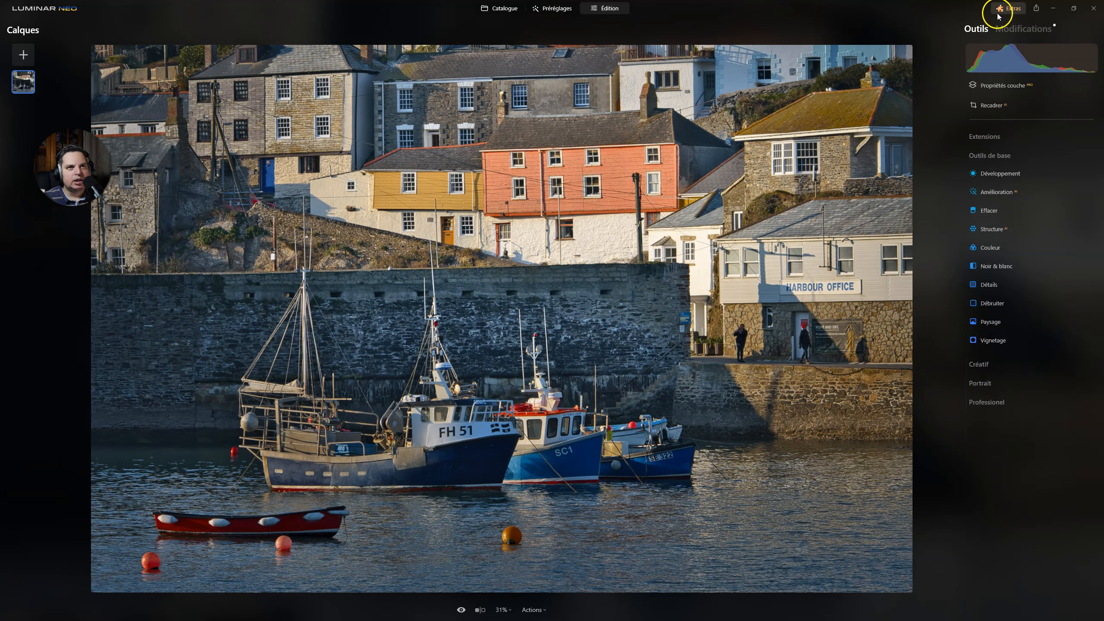
{"action": "left_click", "coordinate": [1007, 235]}
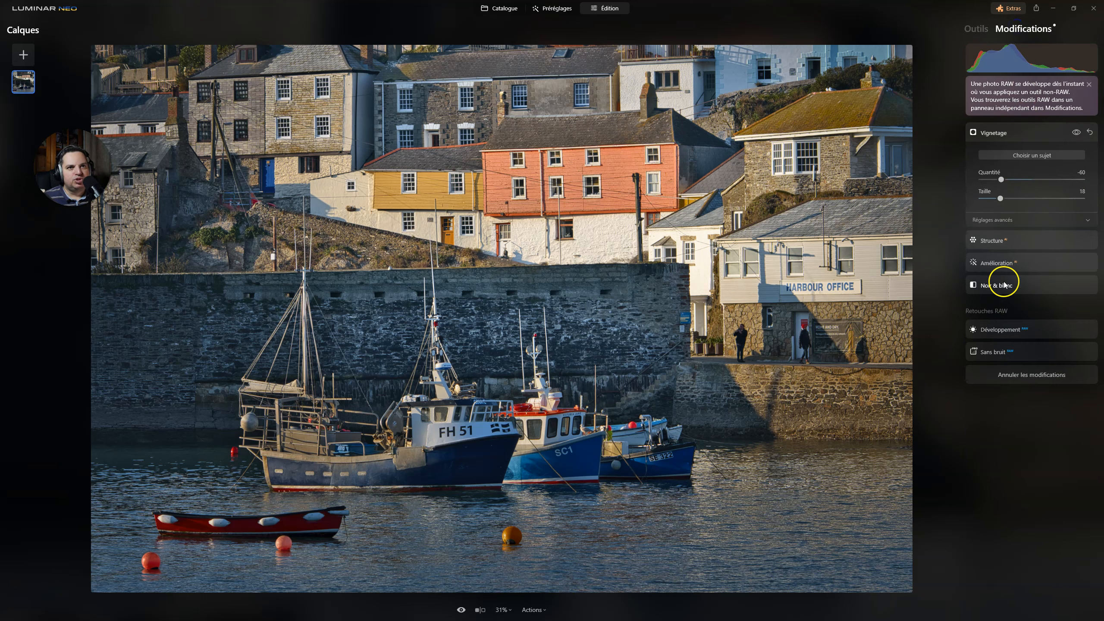
{"action": "left_click", "coordinate": [1090, 133]}
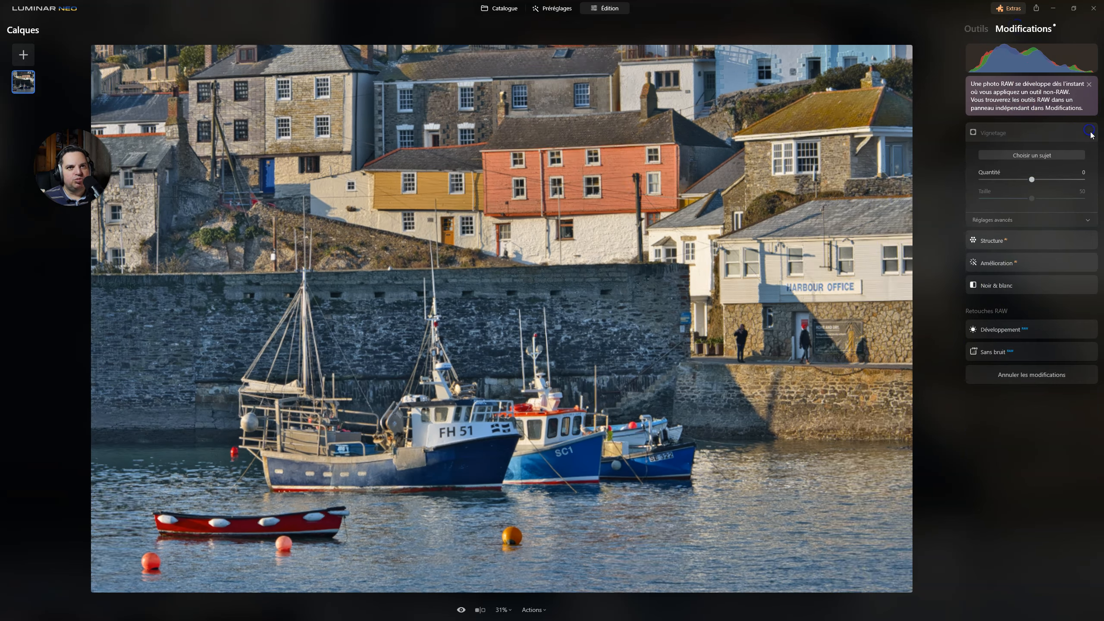
{"action": "left_click", "coordinate": [976, 29]}
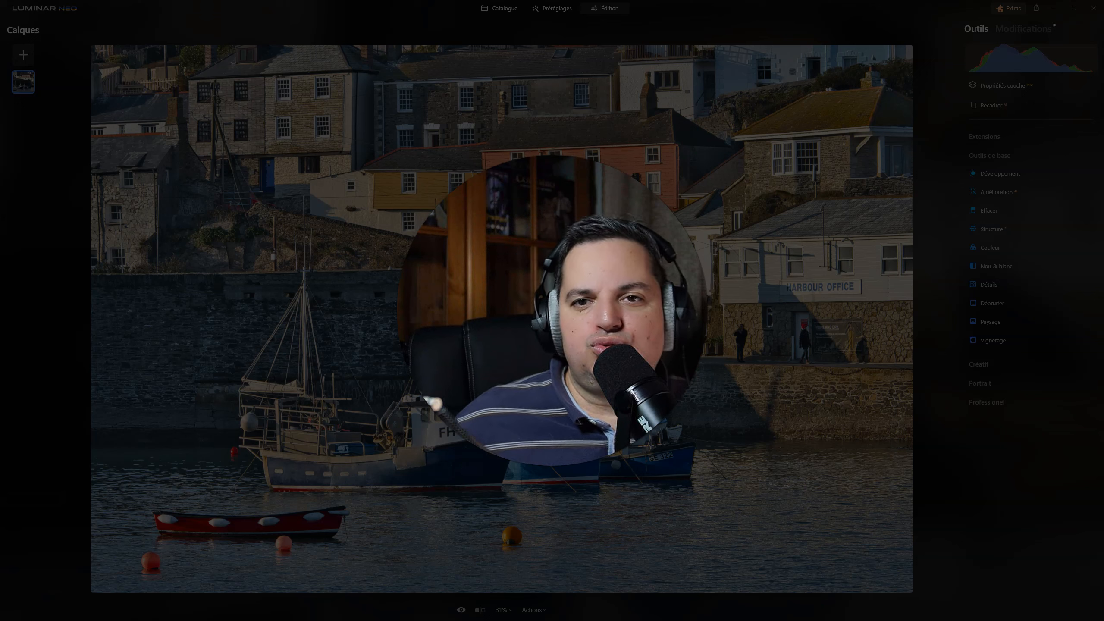